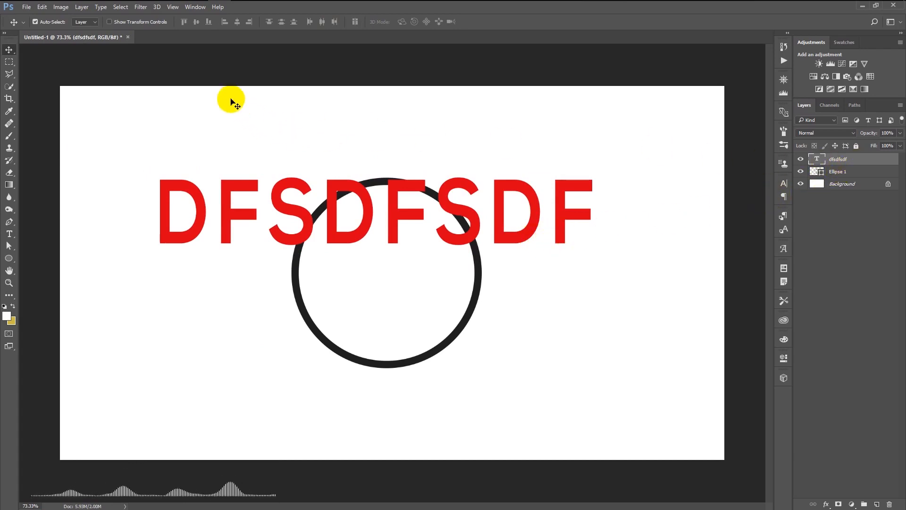
Try the Polar Coordinates filter, set to Rectangular to Polar, on the red text layer as a Smart Object
{"action": "left_click", "coordinate": [141, 7]}
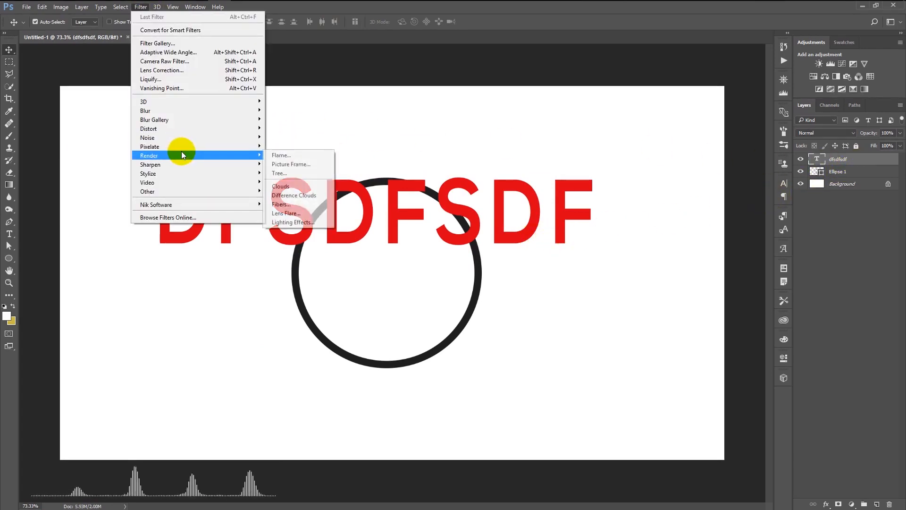
{"action": "mouse_move", "coordinate": [179, 130]}
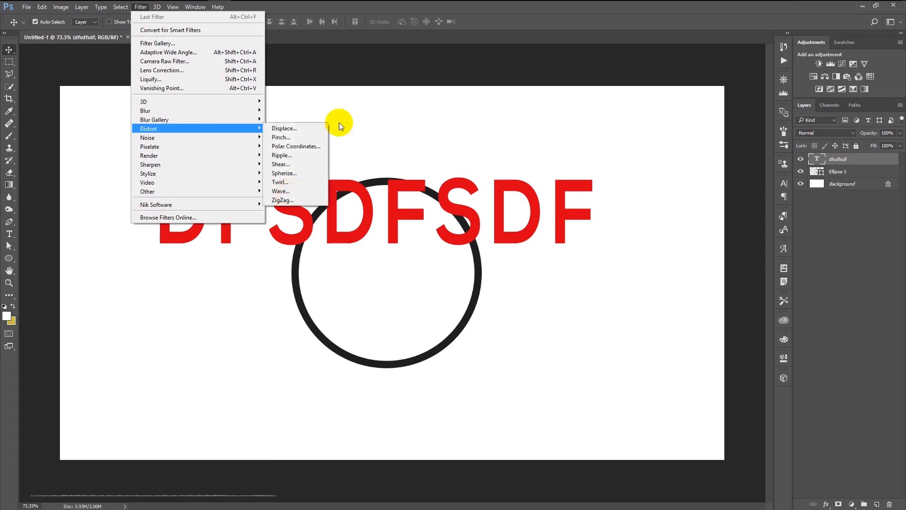
{"action": "left_click", "coordinate": [312, 145]}
{"action": "left_click", "coordinate": [483, 188]}
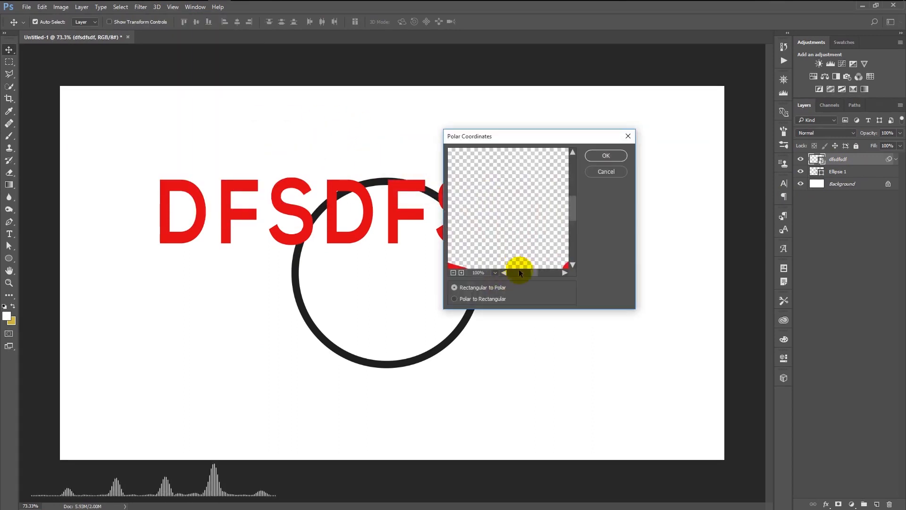
{"action": "left_click", "coordinate": [495, 273]}
{"action": "left_click", "coordinate": [453, 272]}
{"action": "left_click", "coordinate": [453, 273]}
{"action": "left_click", "coordinate": [606, 157]}
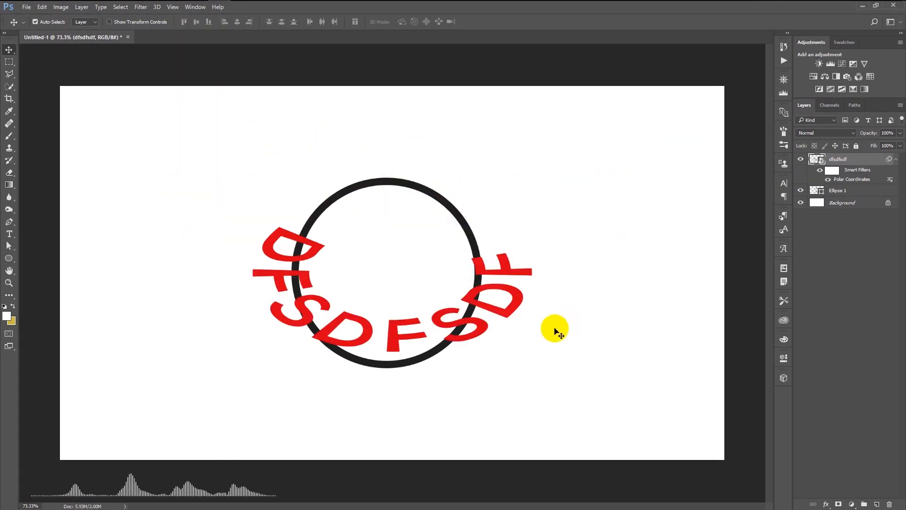
Undo the Polar Coordinates filter on the red text and delete the text layer
{"action": "key", "text": "ctrl+alt+z"}
{"action": "key", "text": "ctrl+alt+z"}
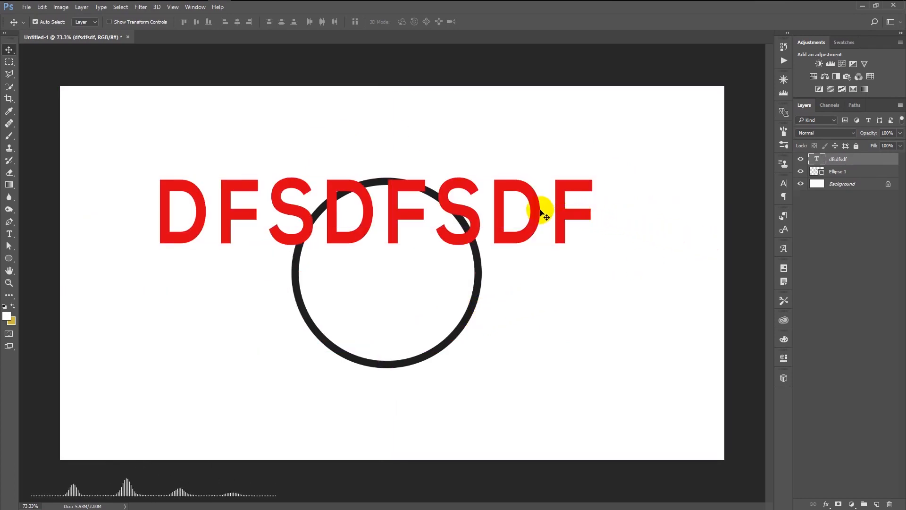
{"action": "key", "text": "Delete"}
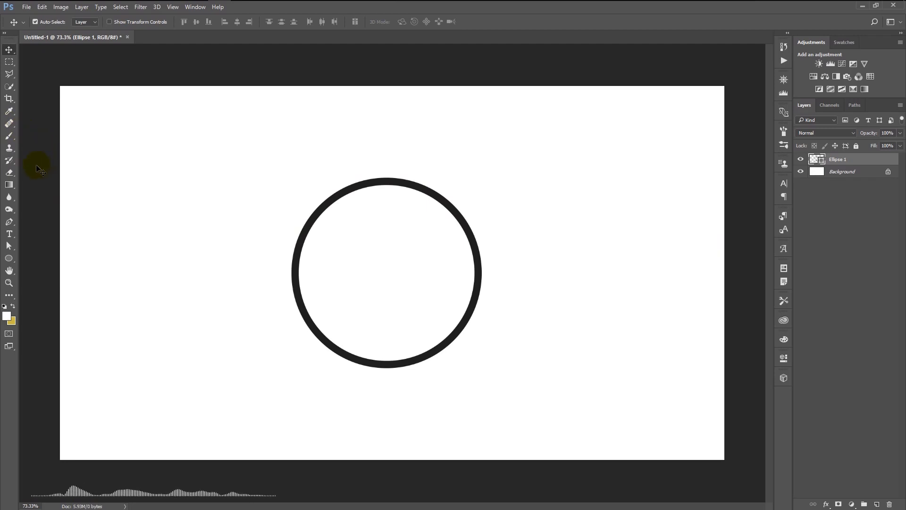
Add a single red letter F as text above the circle's upper-left part
{"action": "left_click", "coordinate": [9, 233]}
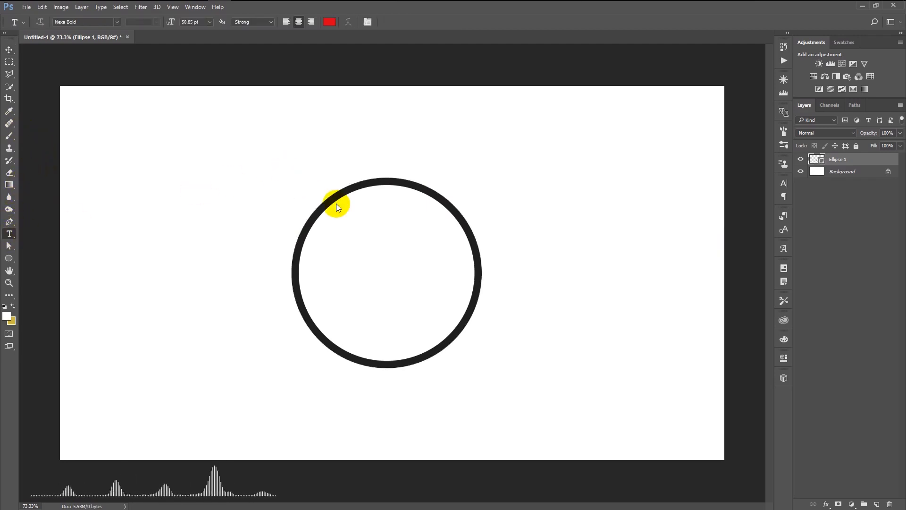
{"action": "left_click", "coordinate": [286, 170]}
{"action": "type", "text": "F"}
{"action": "left_click", "coordinate": [403, 22]}
Rotate the letter F to about -75.5°, scale it to about 97%, and fit its foot against the circle's left outer edge
{"action": "key", "text": "ctrl+t"}
{"action": "left_click_drag", "start_coordinate": [352, 190], "coordinate": [353, 121]}
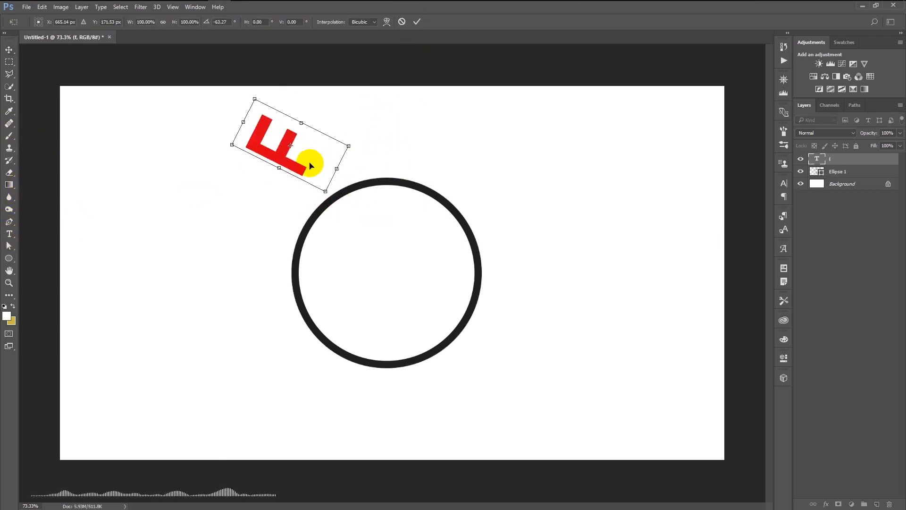
{"action": "left_click_drag", "start_coordinate": [309, 166], "coordinate": [296, 243]}
{"action": "left_click_drag", "start_coordinate": [357, 226], "coordinate": [363, 195]}
{"action": "left_click_drag", "start_coordinate": [293, 239], "coordinate": [287, 240]}
{"action": "left_click_drag", "start_coordinate": [327, 205], "coordinate": [335, 212]}
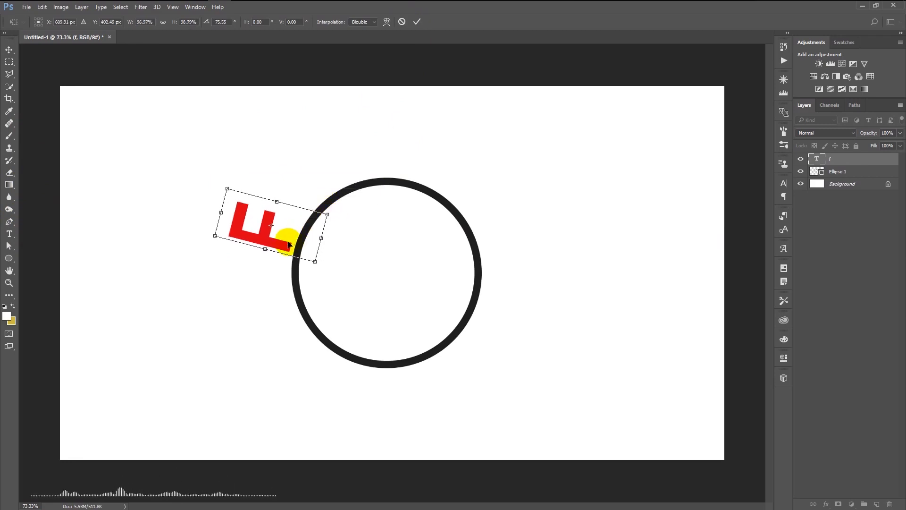
{"action": "left_click_drag", "start_coordinate": [283, 244], "coordinate": [287, 246]}
{"action": "left_click", "coordinate": [416, 22]}
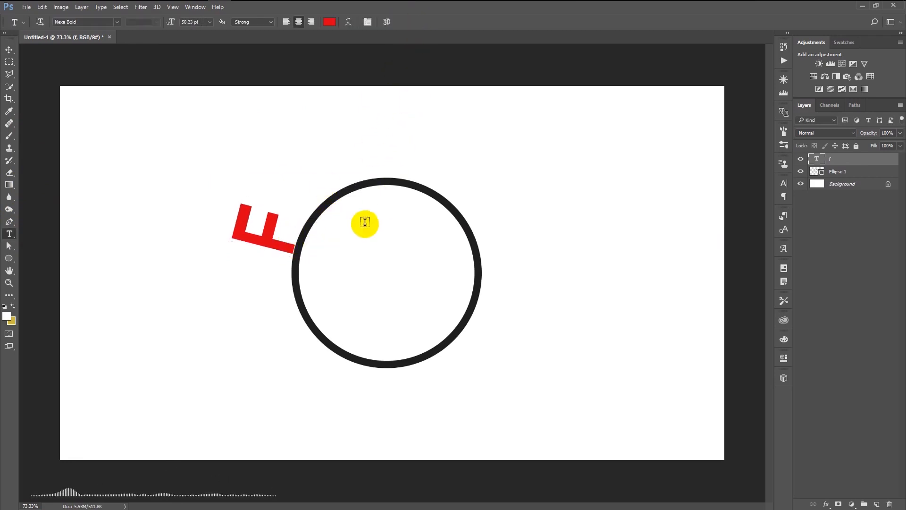
Delete the letter F and move the circle to the centre of the canvas
{"action": "key", "text": "Delete"}
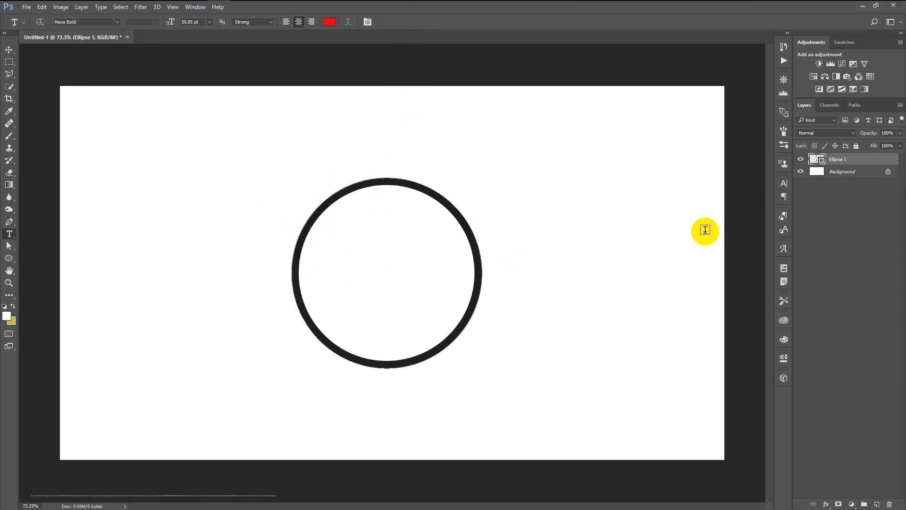
{"action": "key", "text": "v"}
{"action": "left_click_drag", "start_coordinate": [455, 249], "coordinate": [421, 228]}
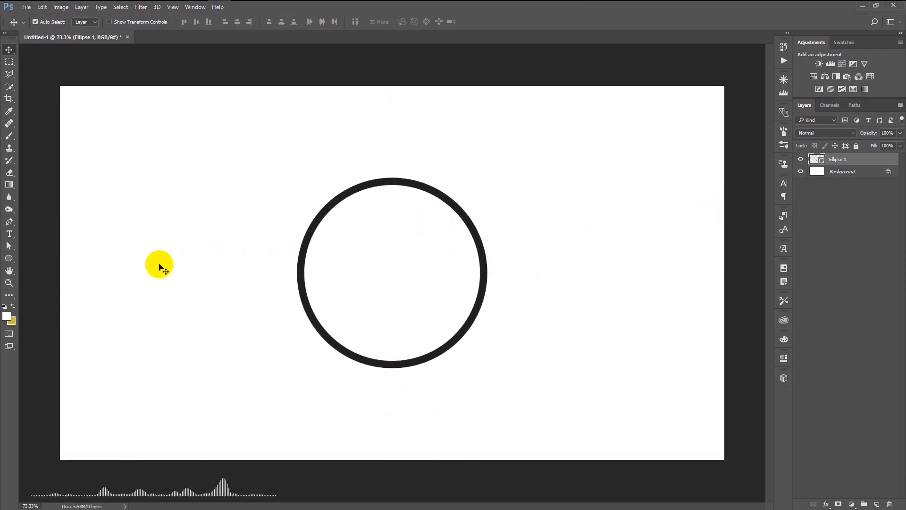
Add the text GENTLE PSD along the circle's path, starting from a point on its upper outer edge
{"action": "left_click", "coordinate": [13, 231]}
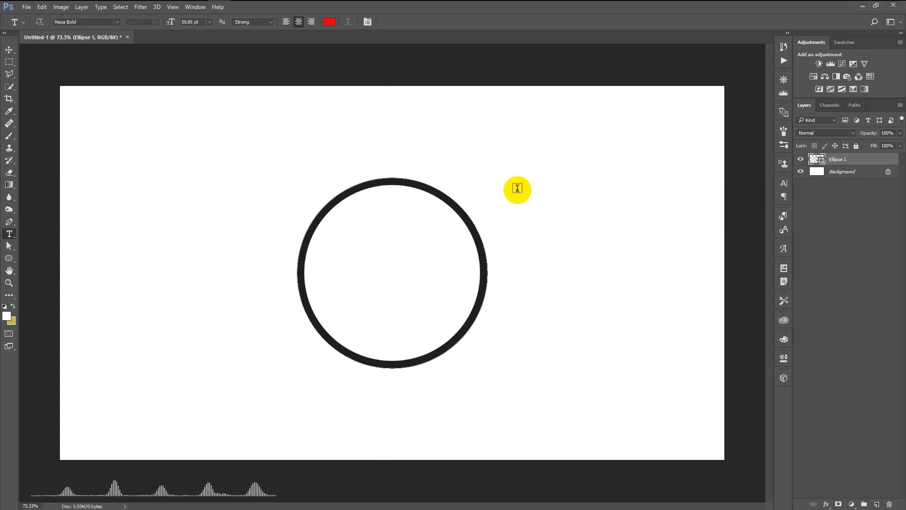
{"action": "scroll", "coordinate": [477, 192], "scroll_direction": "up", "scroll_amount": 2}
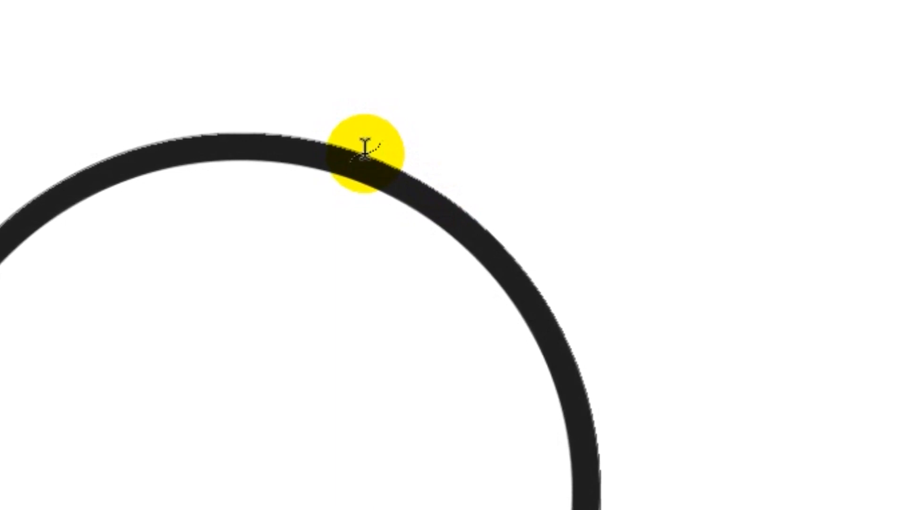
{"action": "left_click", "coordinate": [365, 154]}
{"action": "scroll", "coordinate": [364, 153], "scroll_direction": "down", "scroll_amount": 3}
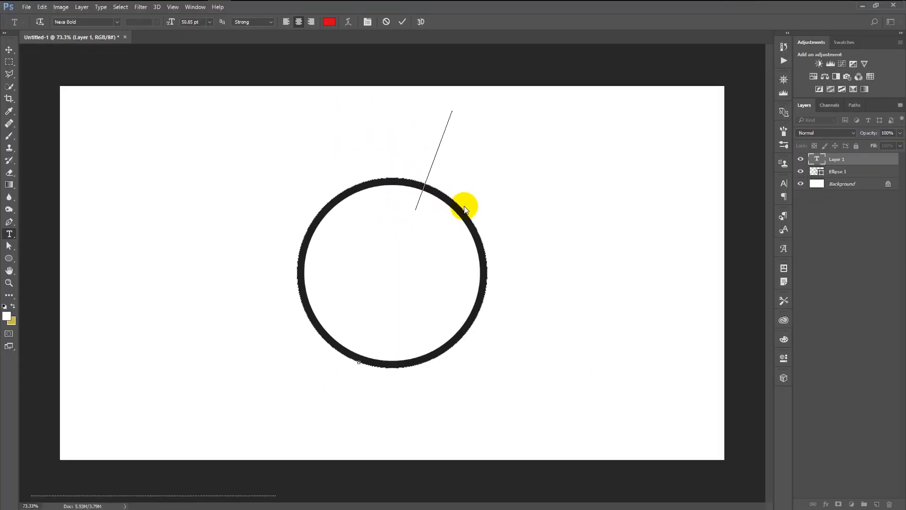
{"action": "type", "text": "GENTLEPSD"}
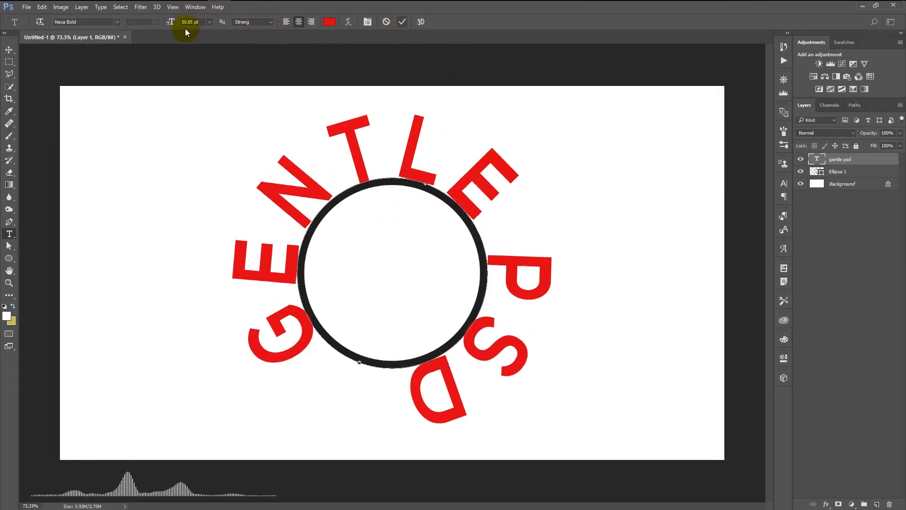
{"action": "key", "text": "ctrl+Return"}
Reduce the curved text's size to 21.85 pt and move the text up, away from the circle
{"action": "left_click_drag", "start_coordinate": [170, 24], "coordinate": [168, 26]}
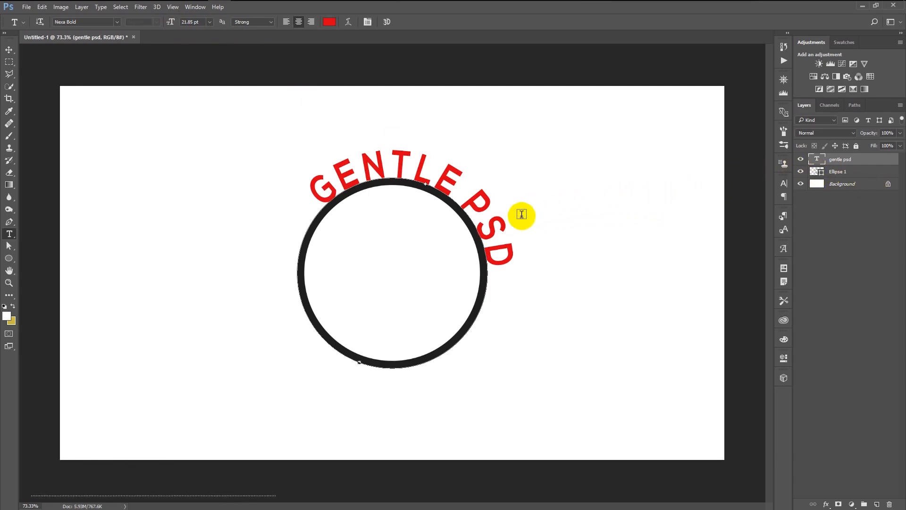
{"action": "key", "text": "v"}
{"action": "left_click_drag", "start_coordinate": [492, 228], "coordinate": [562, 173]}
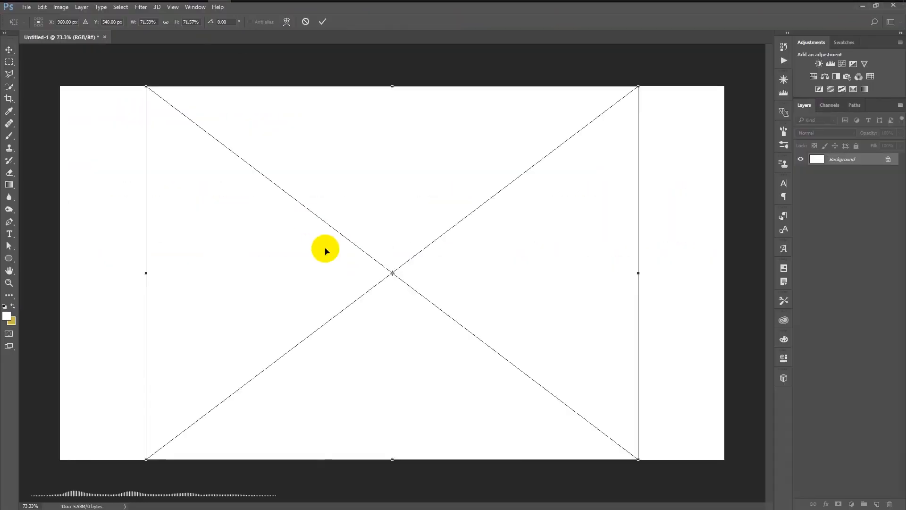
Finish placing the pexels-photo-371167 image in the document, and open and close its smart object contents
{"action": "key", "text": "Return"}
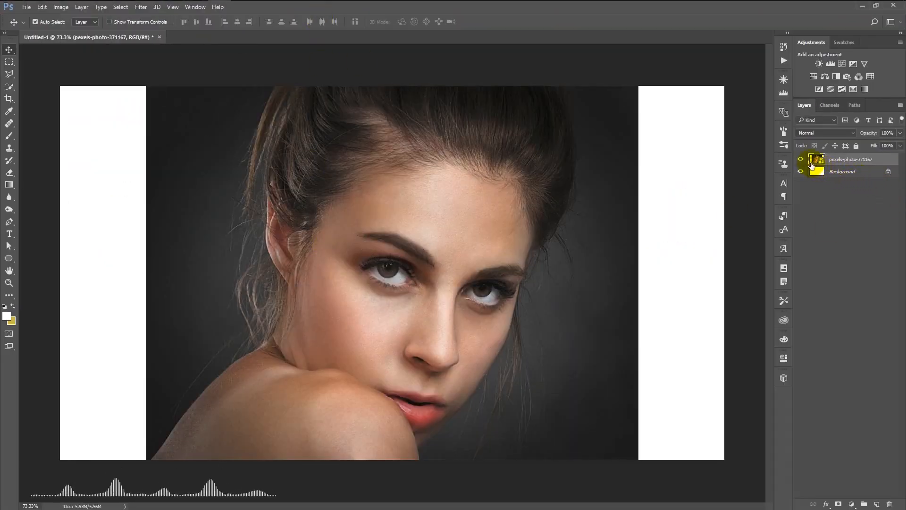
{"action": "left_click", "coordinate": [801, 160]}
{"action": "left_click", "coordinate": [800, 159]}
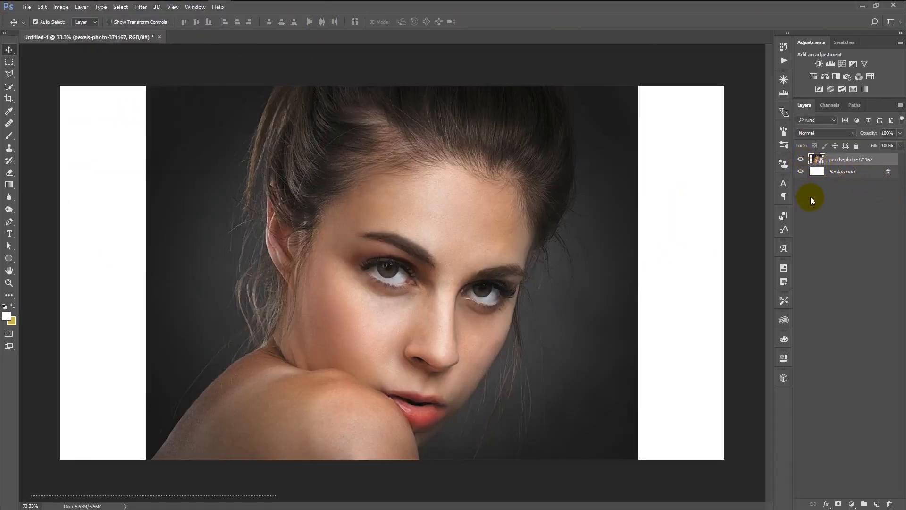
{"action": "double_click", "coordinate": [821, 160]}
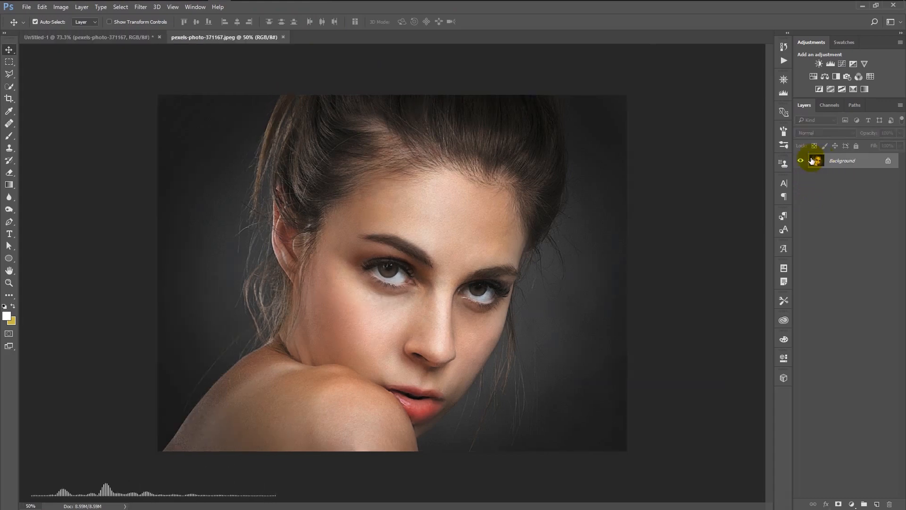
{"action": "left_click", "coordinate": [284, 38]}
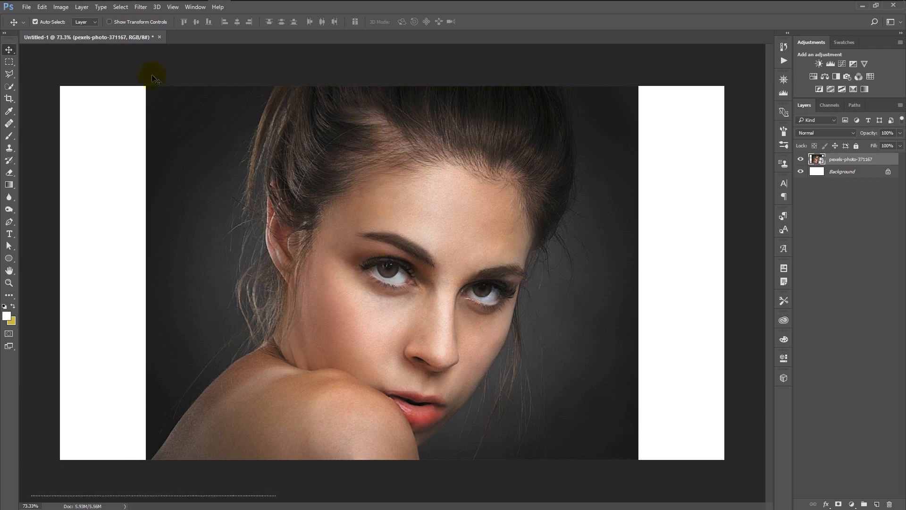
Rasterize the photo layer and apply a Gaussian Blur with a 4.5 pixel radius, trying a layer mask on it
{"action": "left_click_drag", "start_coordinate": [884, 162], "coordinate": [833, 230]}
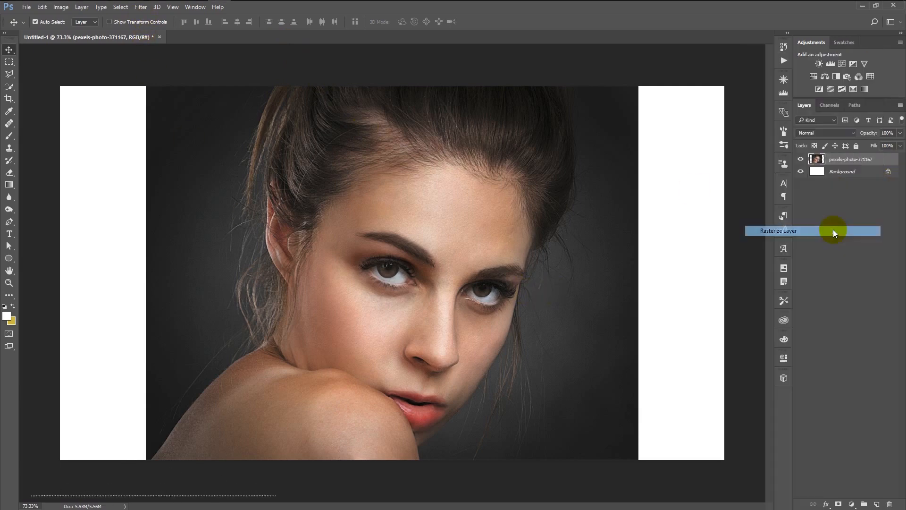
{"action": "left_click", "coordinate": [140, 6]}
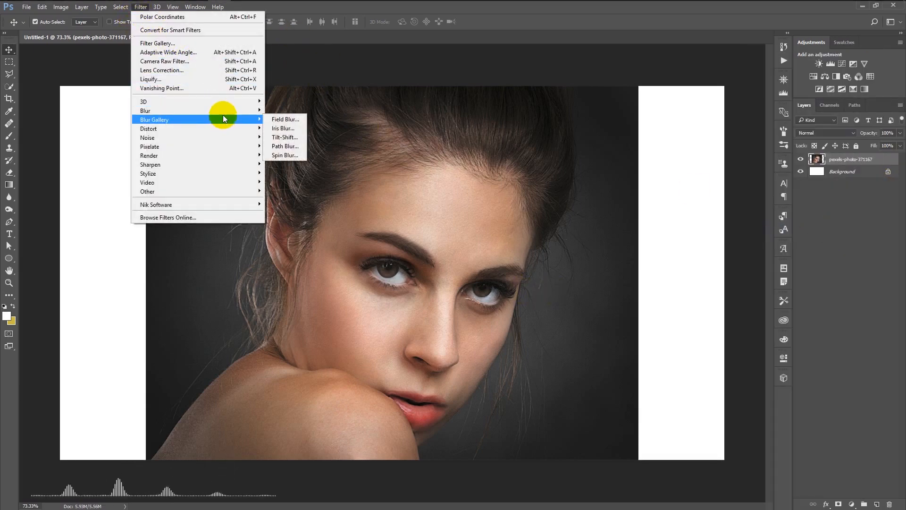
{"action": "mouse_move", "coordinate": [224, 113]}
{"action": "left_click", "coordinate": [302, 146]}
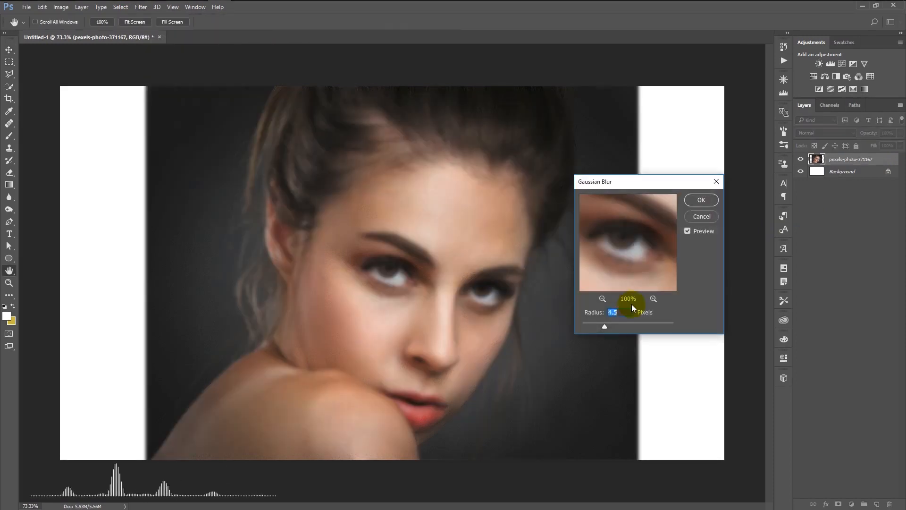
{"action": "left_click", "coordinate": [702, 200]}
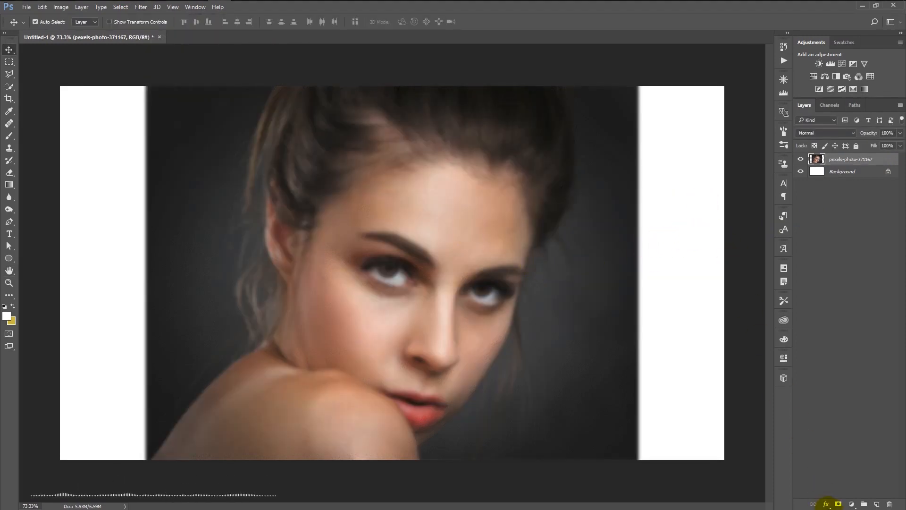
{"action": "left_click", "coordinate": [838, 503]}
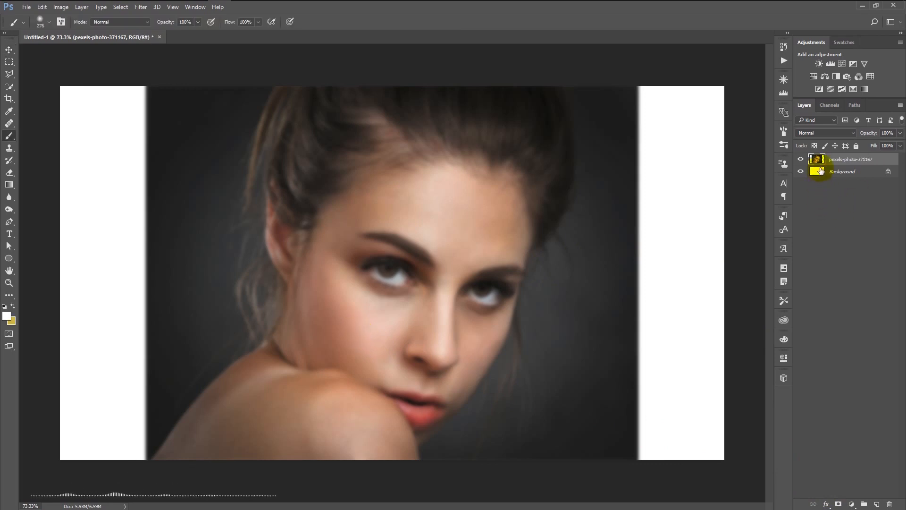
Convert the photo layer to a Smart Object and apply a Gaussian Blur with a 10.0 pixel radius
{"action": "right_click", "coordinate": [879, 159]}
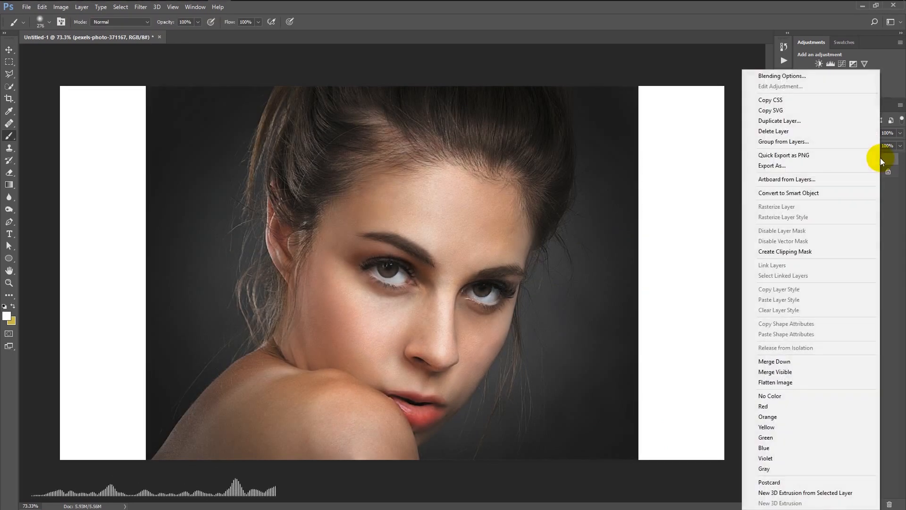
{"action": "left_click", "coordinate": [820, 195]}
{"action": "left_click", "coordinate": [148, 10]}
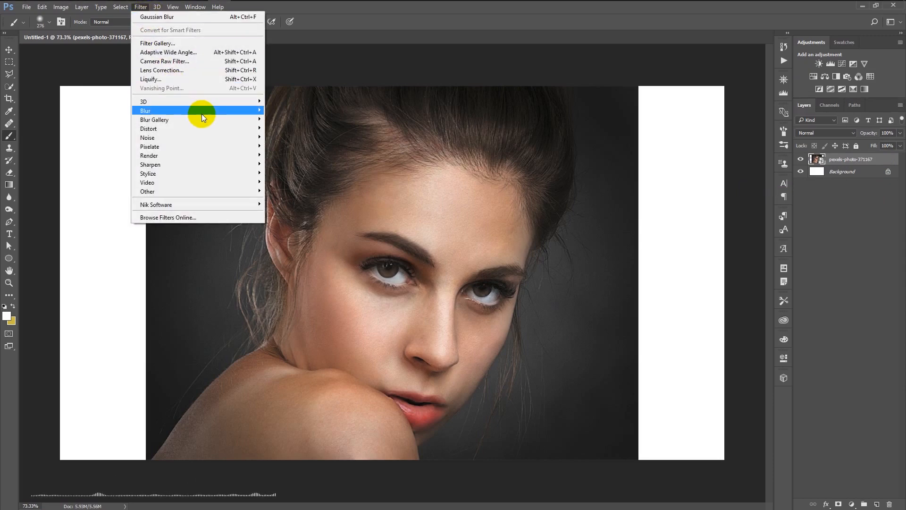
{"action": "mouse_move", "coordinate": [202, 112]}
{"action": "left_click", "coordinate": [301, 145]}
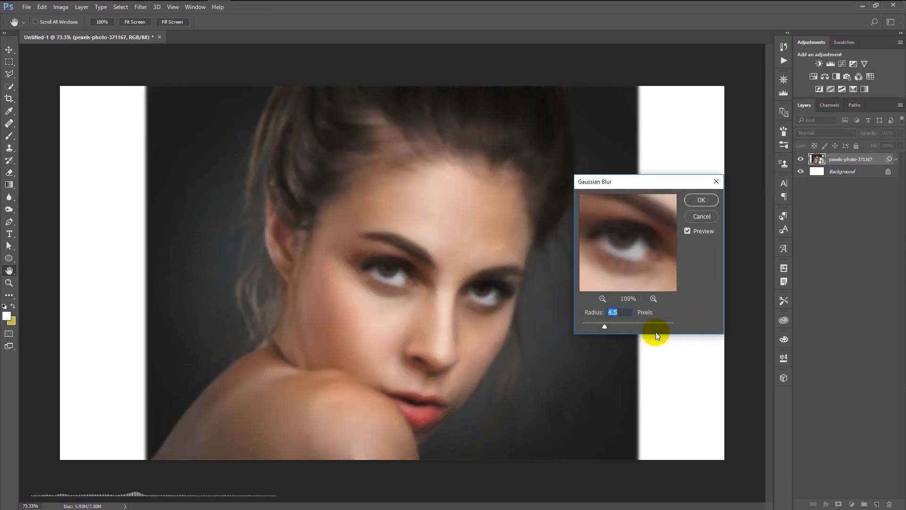
{"action": "left_click_drag", "start_coordinate": [609, 326], "coordinate": [617, 325]}
{"action": "left_click", "coordinate": [699, 202]}
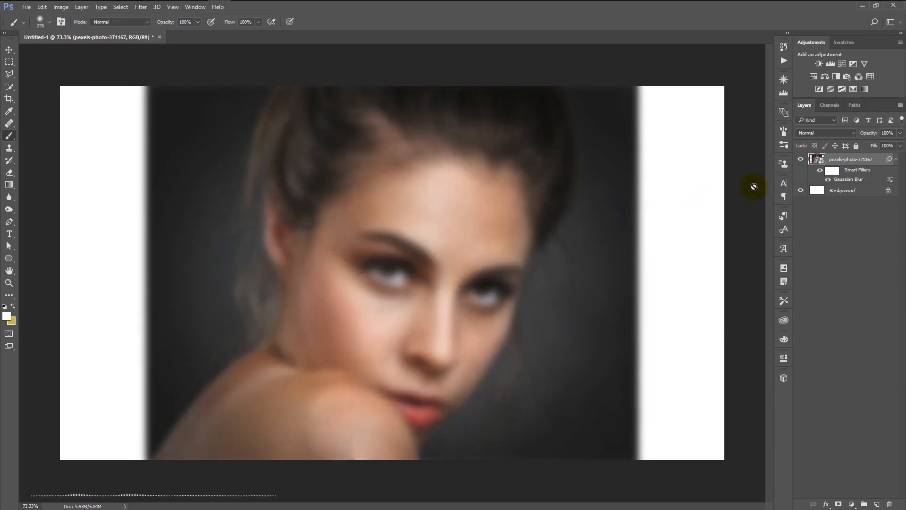
Toggle the smart filters' visibility off and on to compare the photo with and without the blur
{"action": "left_click", "coordinate": [820, 170]}
{"action": "left_click", "coordinate": [819, 172]}
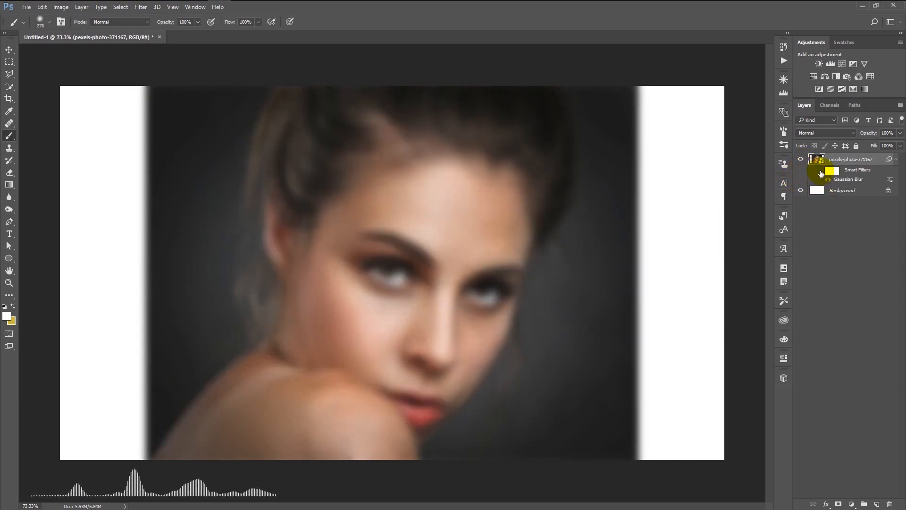
{"action": "left_click", "coordinate": [819, 171]}
{"action": "left_click", "coordinate": [820, 171]}
Edit the Gaussian Blur smart filter and set its radius to 7.6 pixels
{"action": "right_click", "coordinate": [844, 180]}
{"action": "left_click", "coordinate": [834, 199]}
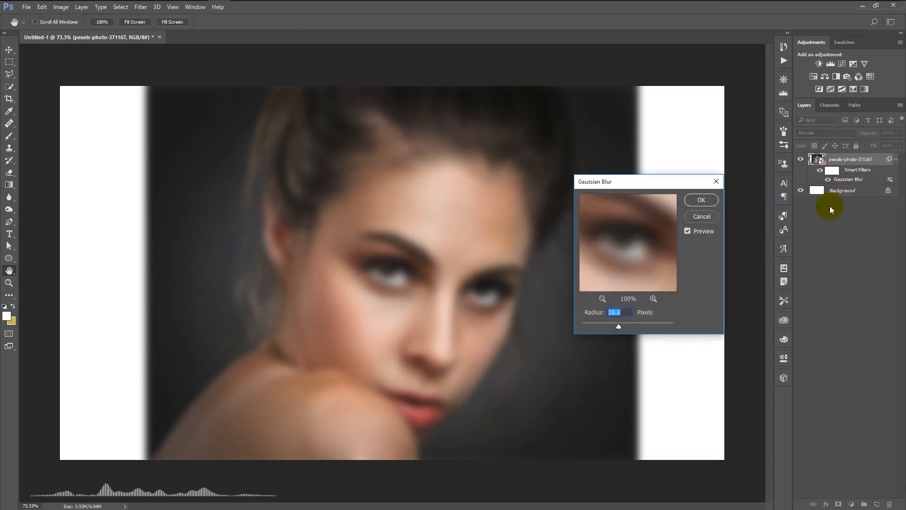
{"action": "left_click_drag", "start_coordinate": [617, 325], "coordinate": [597, 326]}
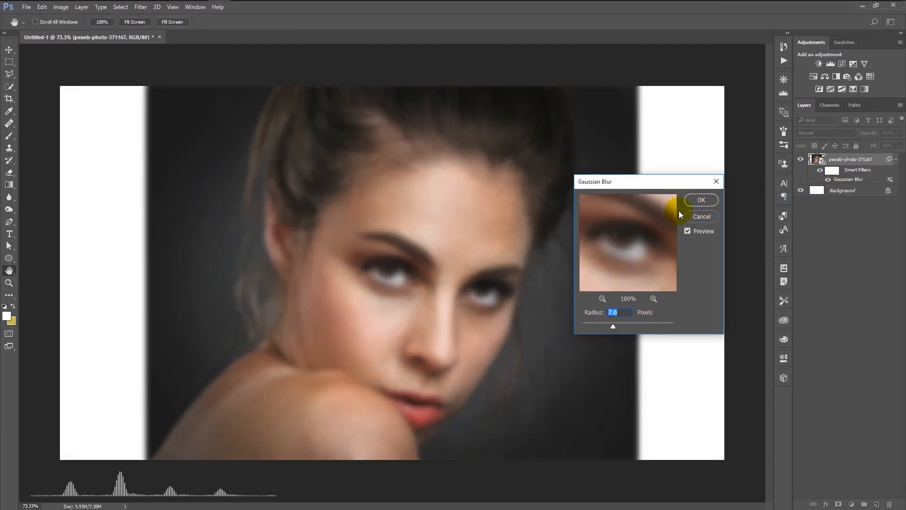
{"action": "left_click", "coordinate": [702, 199]}
Set the blending mode of the Gaussian Blur smart filter to Multiply
{"action": "double_click", "coordinate": [890, 180]}
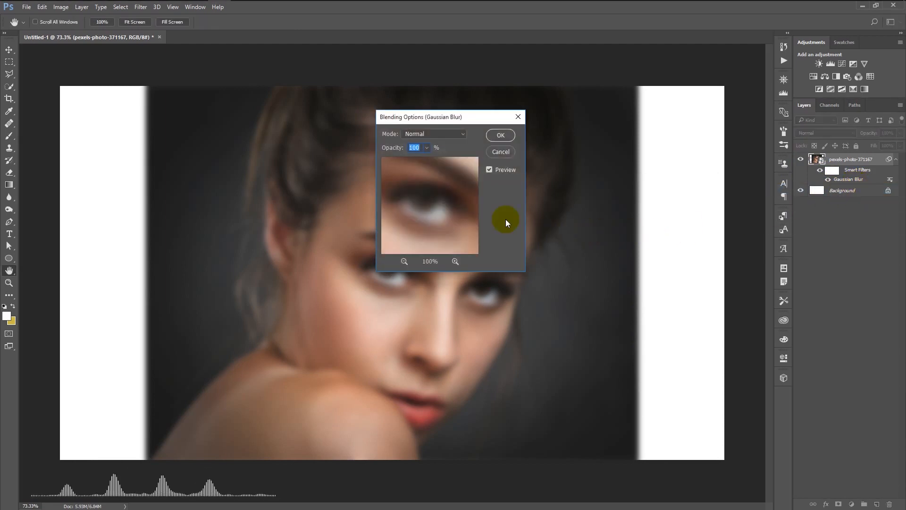
{"action": "left_click", "coordinate": [458, 134]}
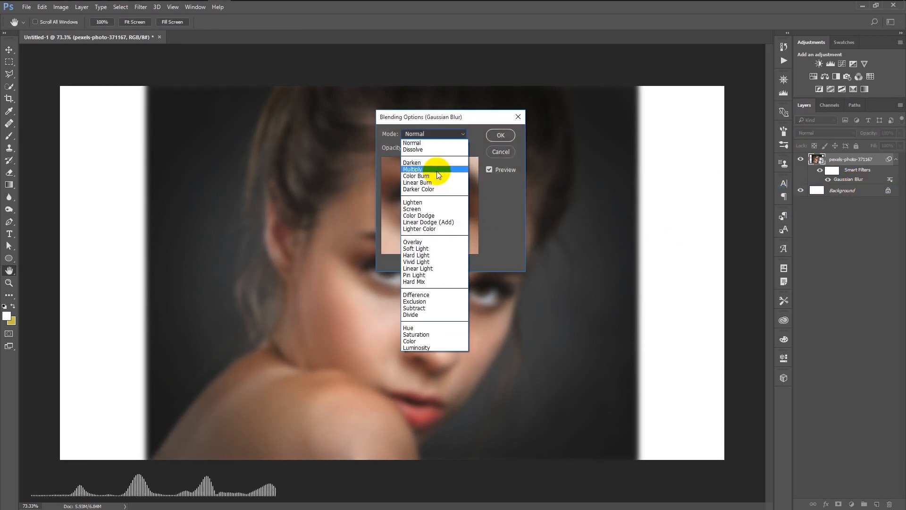
{"action": "left_click", "coordinate": [437, 170]}
{"action": "left_click", "coordinate": [501, 136]}
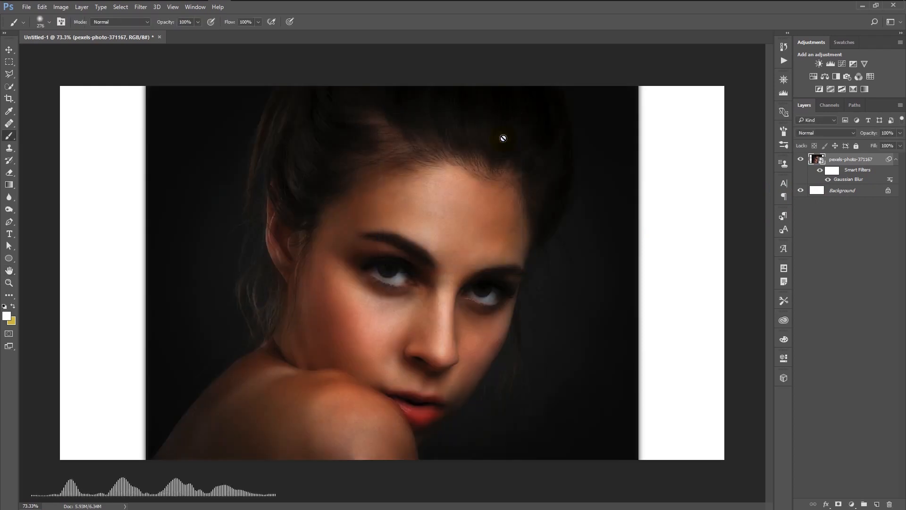
{"action": "left_click", "coordinate": [643, 273]}
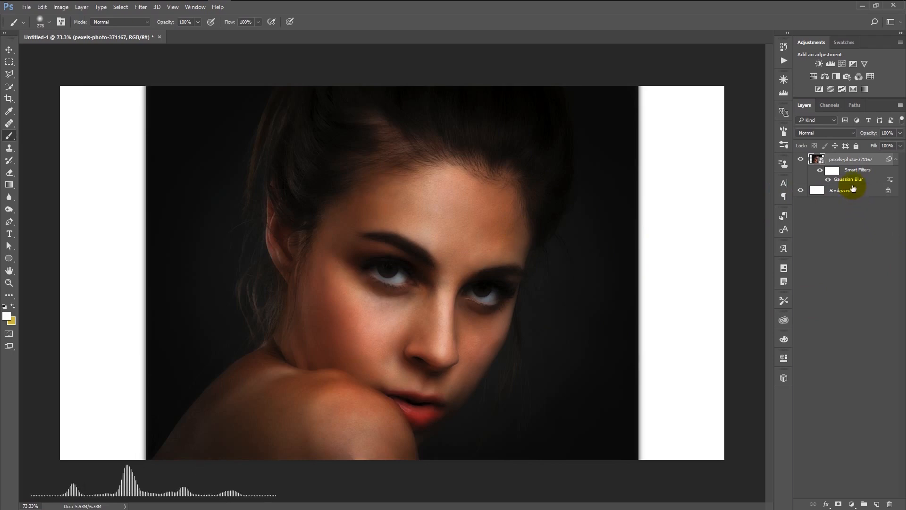
Toggle the Gaussian Blur smart filter off and on repeatedly to compare the photo with and without the Multiply blur
{"action": "left_click", "coordinate": [828, 180]}
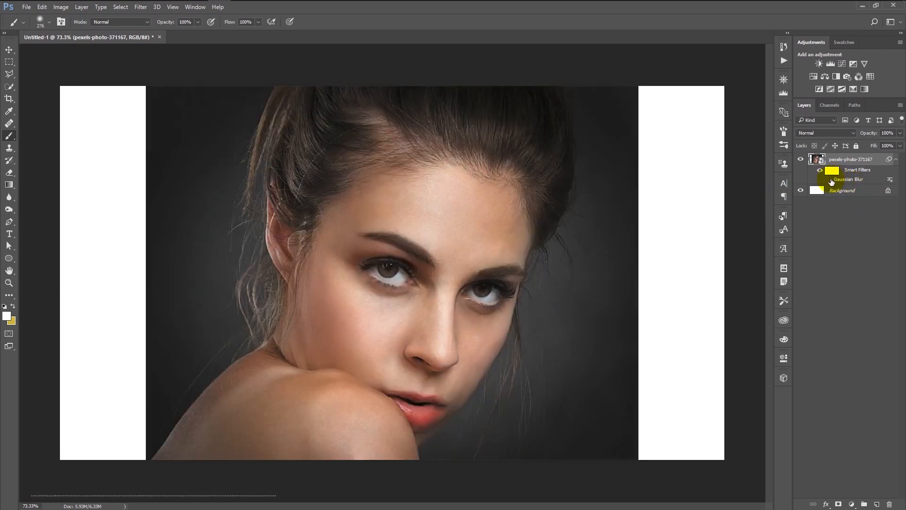
{"action": "left_click", "coordinate": [829, 180]}
{"action": "left_click", "coordinate": [829, 179]}
{"action": "left_click", "coordinate": [828, 179]}
{"action": "left_click", "coordinate": [829, 179]}
{"action": "left_click", "coordinate": [829, 180]}
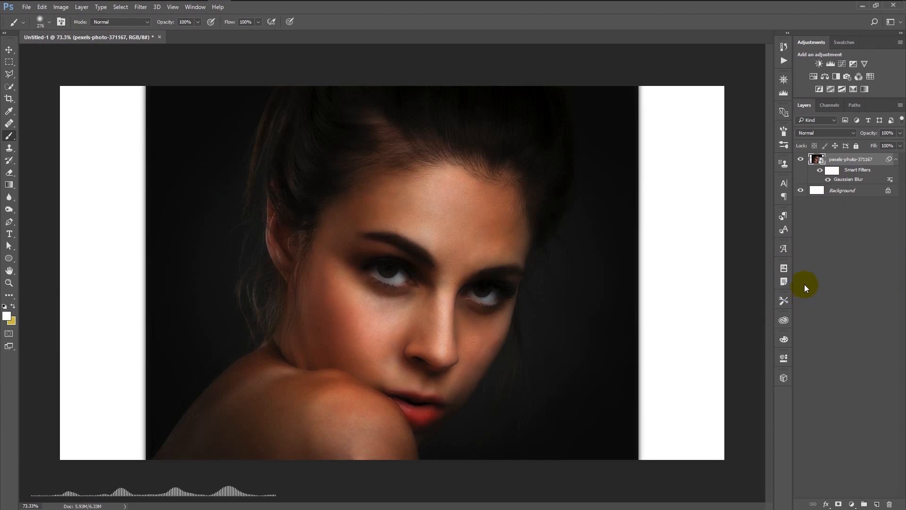
{"action": "right_click", "coordinate": [846, 180]}
{"action": "left_click", "coordinate": [850, 171]}
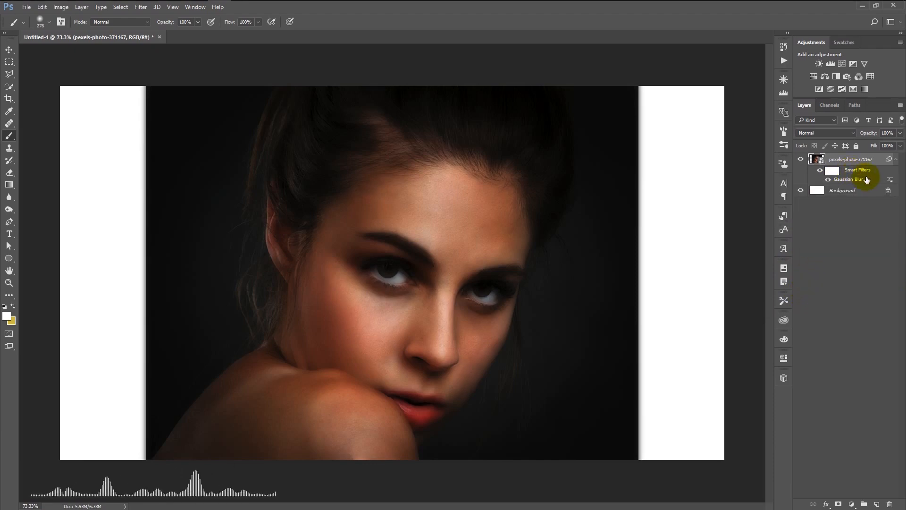
{"action": "double_click", "coordinate": [890, 180]}
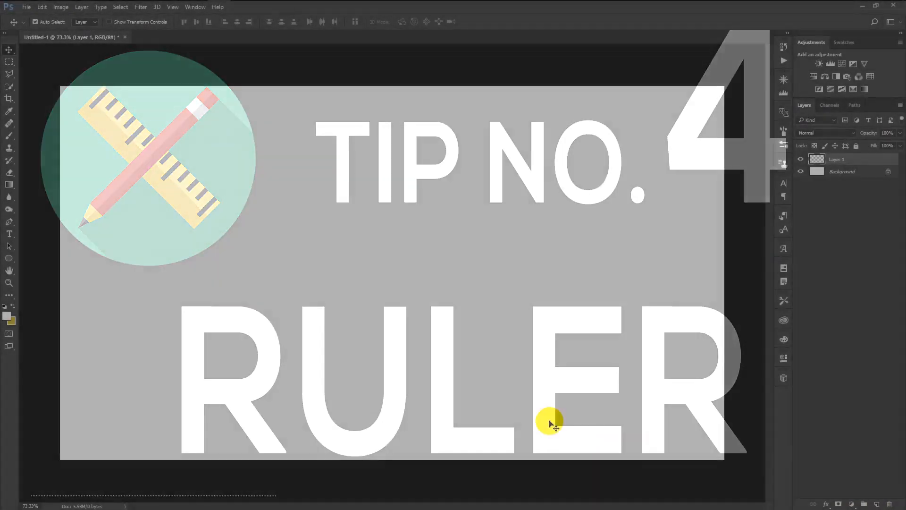
Show the rulers and place four horizontal guides at about 2, 4, 6 and 8 cm
{"action": "key", "text": "ctrl+r"}
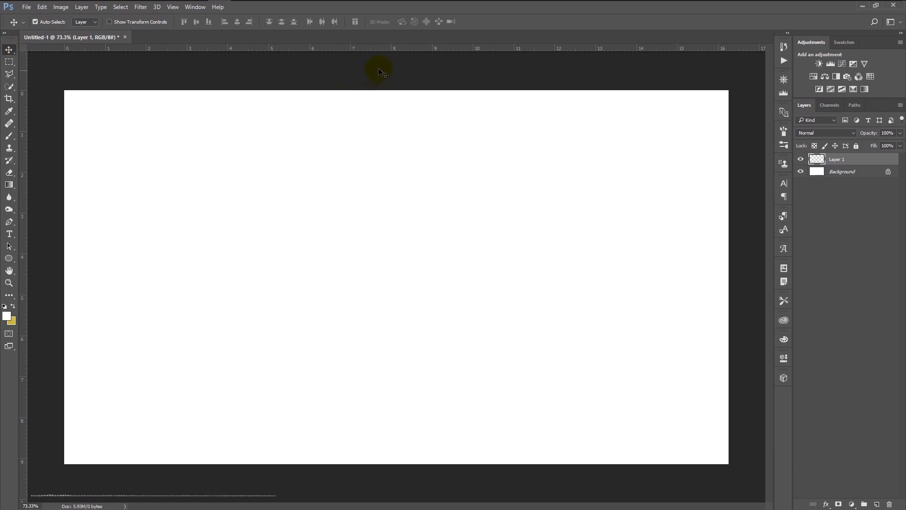
{"action": "left_click_drag", "start_coordinate": [376, 49], "coordinate": [380, 172]}
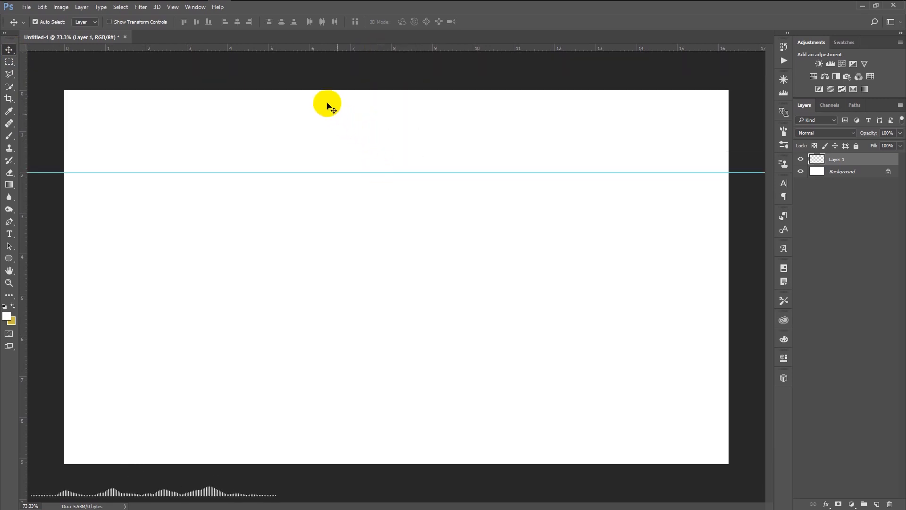
{"action": "left_click_drag", "start_coordinate": [307, 49], "coordinate": [321, 254]}
{"action": "left_click_drag", "start_coordinate": [335, 49], "coordinate": [330, 337]}
{"action": "left_click_drag", "start_coordinate": [397, 49], "coordinate": [372, 415]}
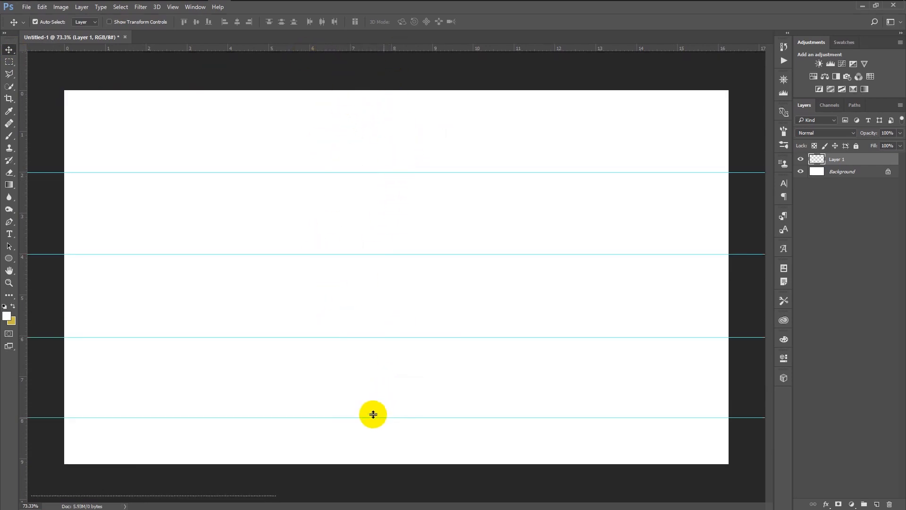
Add four vertical guides at about 5.4, 6, 8.3 and 12 cm
{"action": "left_click_drag", "start_coordinate": [24, 257], "coordinate": [285, 314]}
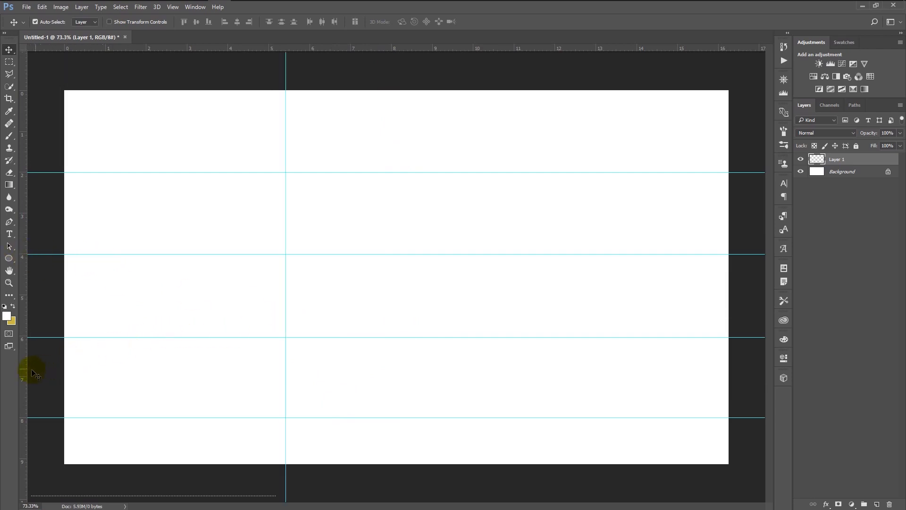
{"action": "left_click_drag", "start_coordinate": [24, 366], "coordinate": [310, 380]}
{"action": "left_click_drag", "start_coordinate": [24, 388], "coordinate": [554, 311]}
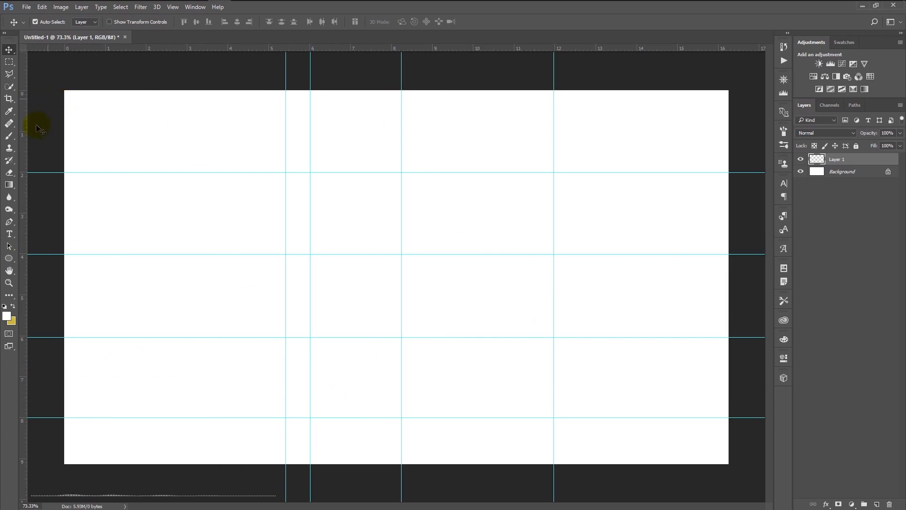
Draw a closed nine-point shape with the Pen tool through the guide intersections, about 775 by 708 px
{"action": "left_click", "coordinate": [9, 222]}
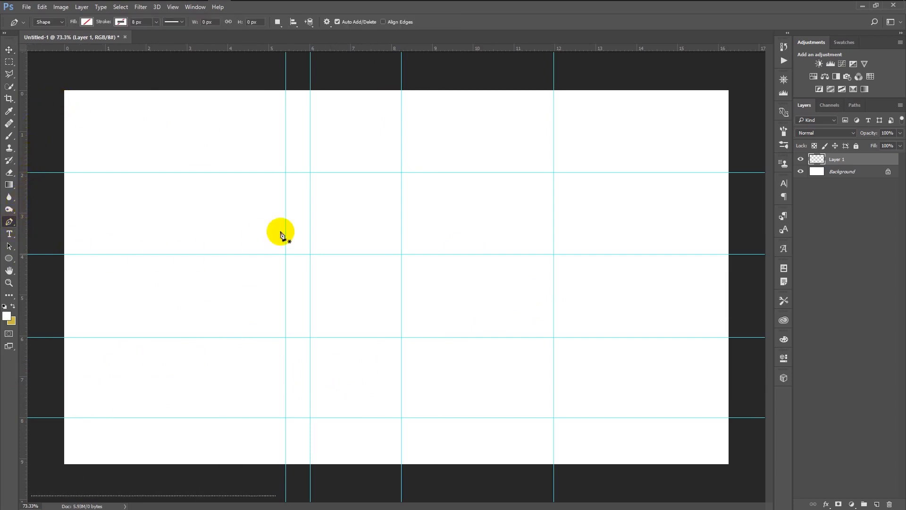
{"action": "left_click", "coordinate": [286, 173]}
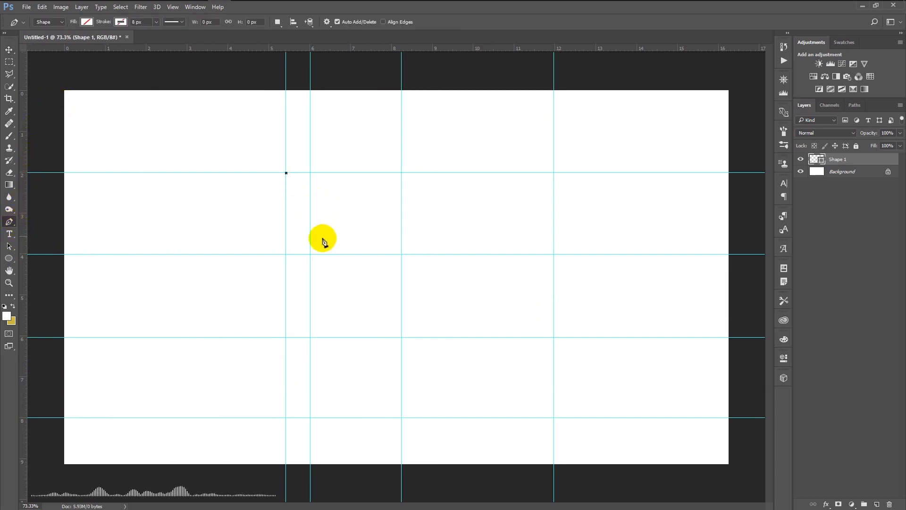
{"action": "left_click", "coordinate": [310, 255]}
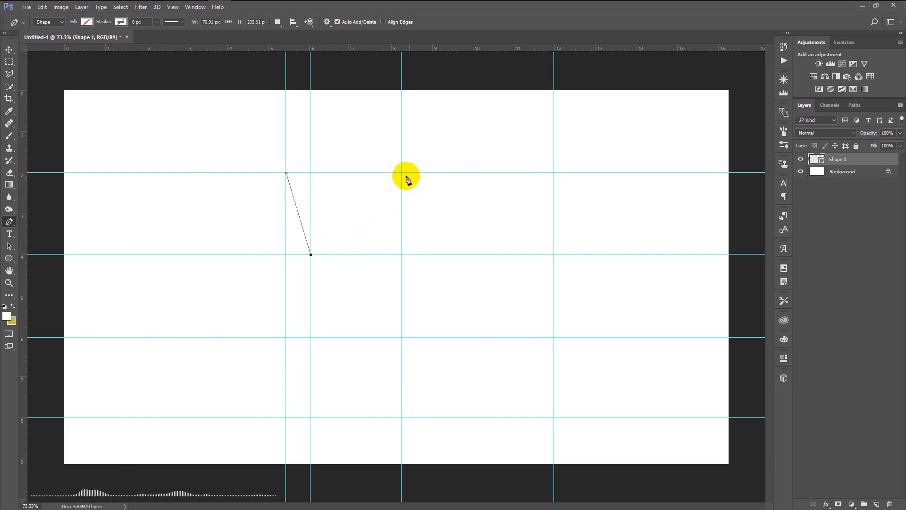
{"action": "left_click", "coordinate": [402, 173]}
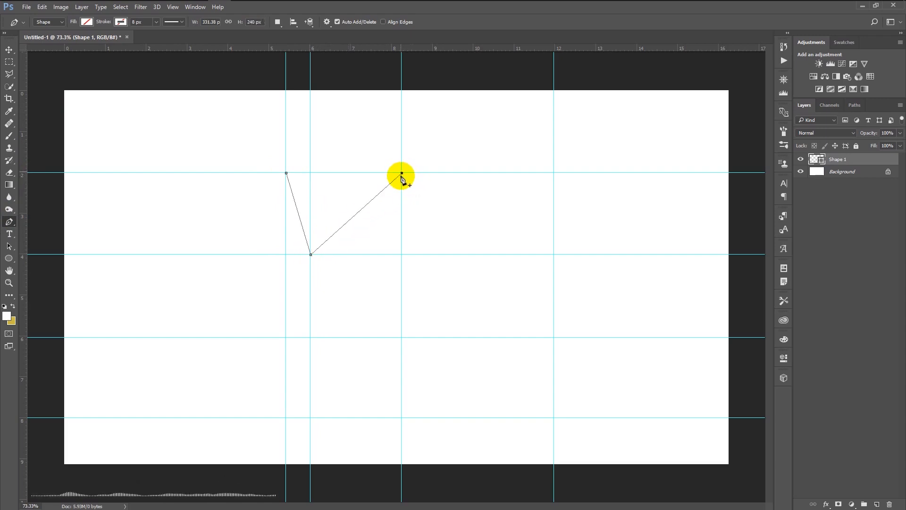
{"action": "left_click", "coordinate": [401, 337]}
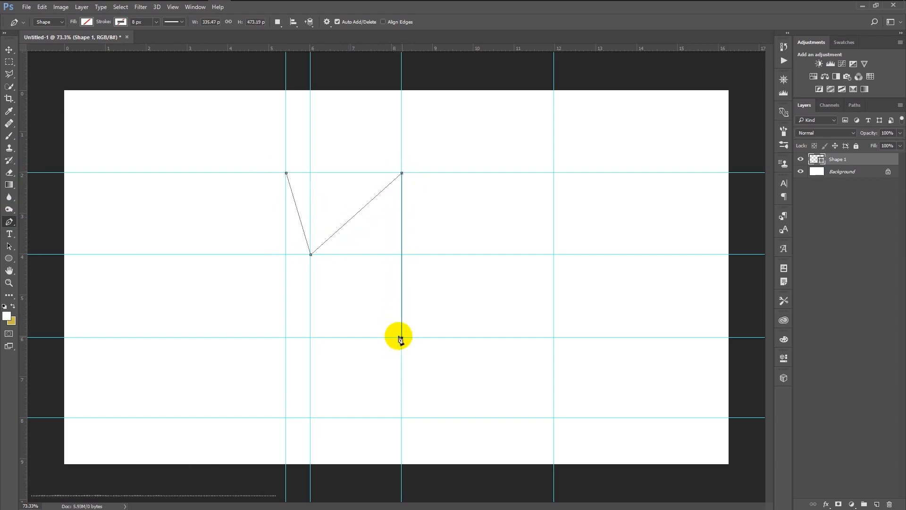
{"action": "left_click", "coordinate": [310, 337]}
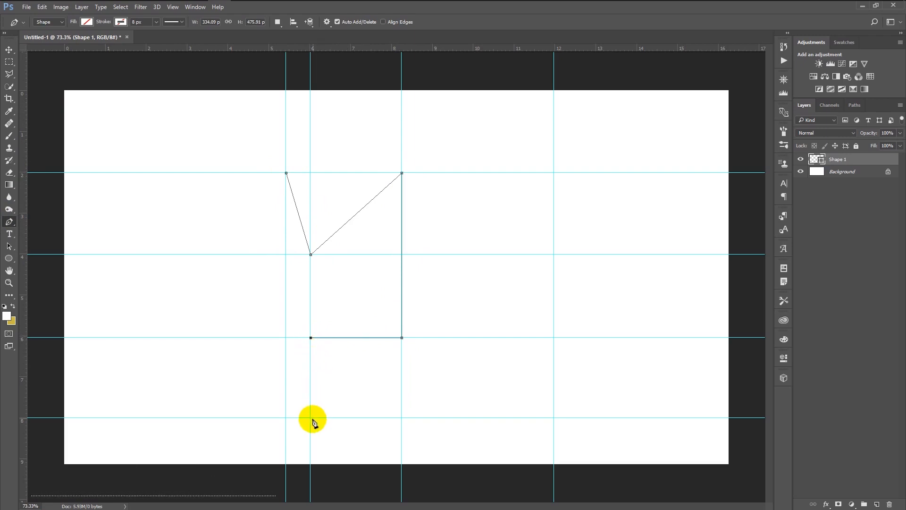
{"action": "left_click", "coordinate": [311, 418]}
{"action": "left_click", "coordinate": [554, 337]}
{"action": "left_click", "coordinate": [554, 254]}
{"action": "left_click", "coordinate": [554, 173]}
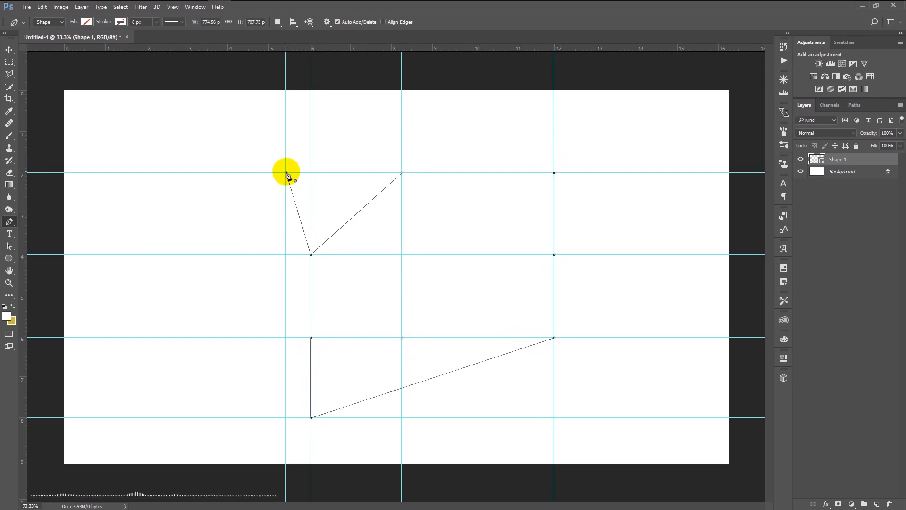
{"action": "left_click", "coordinate": [286, 172]}
Reposition the pen-drawn path away from the guide intersections with the Path Selection tool
{"action": "key", "text": "a"}
{"action": "left_click_drag", "start_coordinate": [401, 286], "coordinate": [537, 299]}
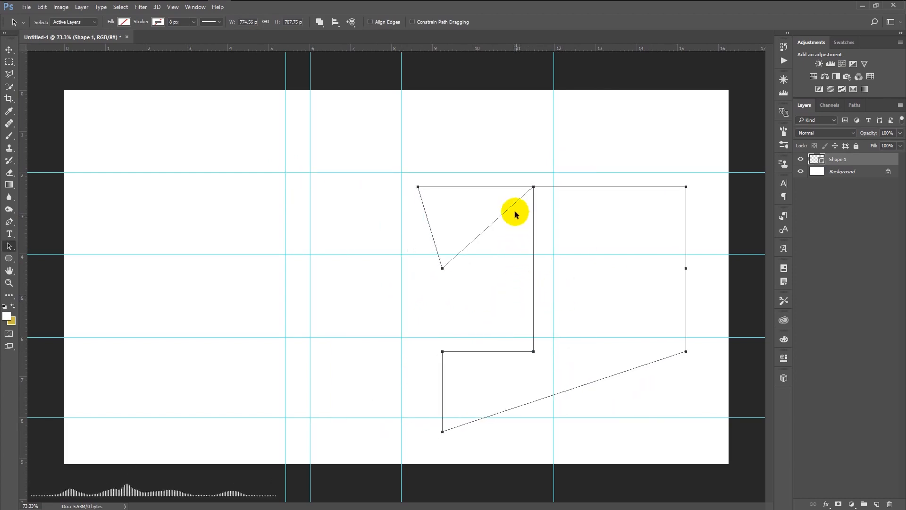
{"action": "left_click_drag", "start_coordinate": [515, 187], "coordinate": [467, 202]}
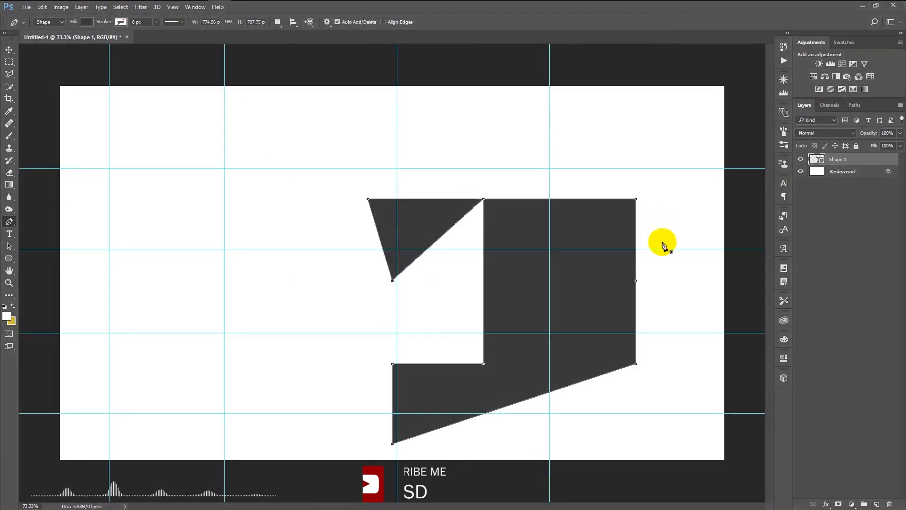
Move the dark grey shape towards the upper left of the canvas with the guides temporarily hidden
{"action": "key", "text": "ctrl+h"}
{"action": "key", "text": "v"}
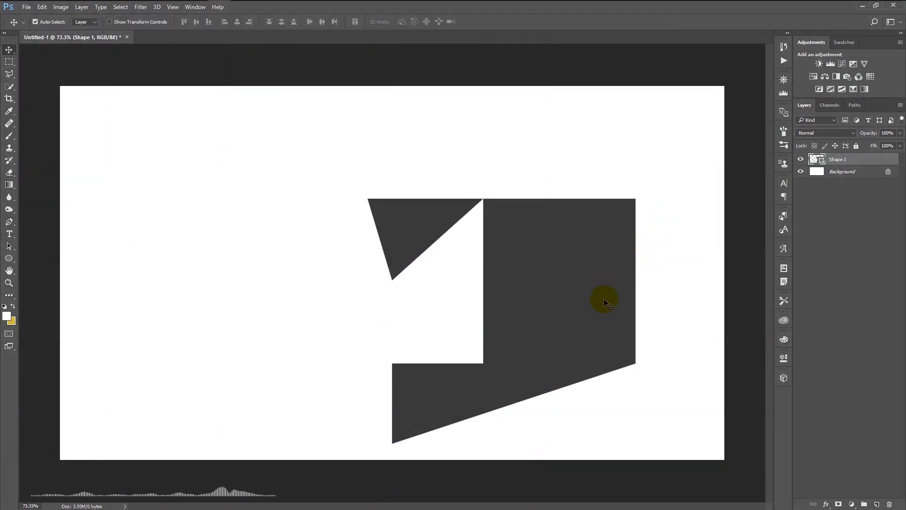
{"action": "left_click_drag", "start_coordinate": [603, 298], "coordinate": [505, 286]}
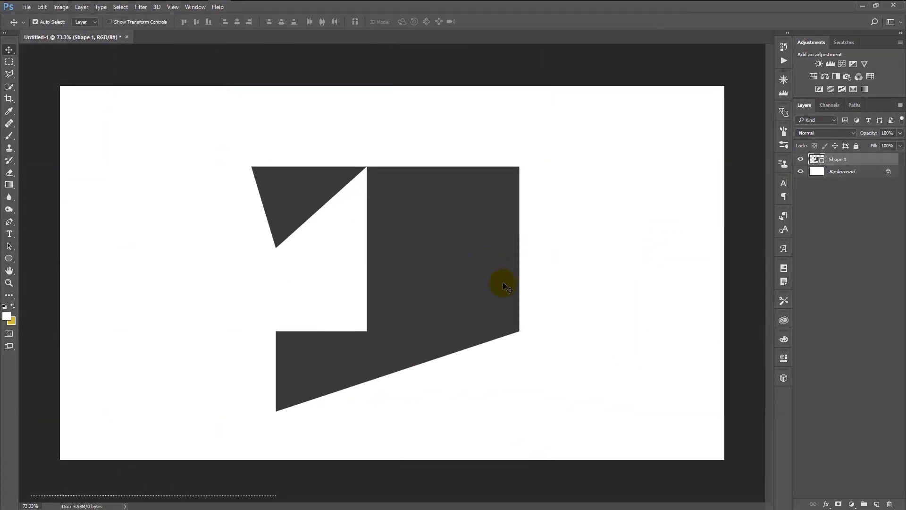
{"action": "key", "text": "ctrl+h"}
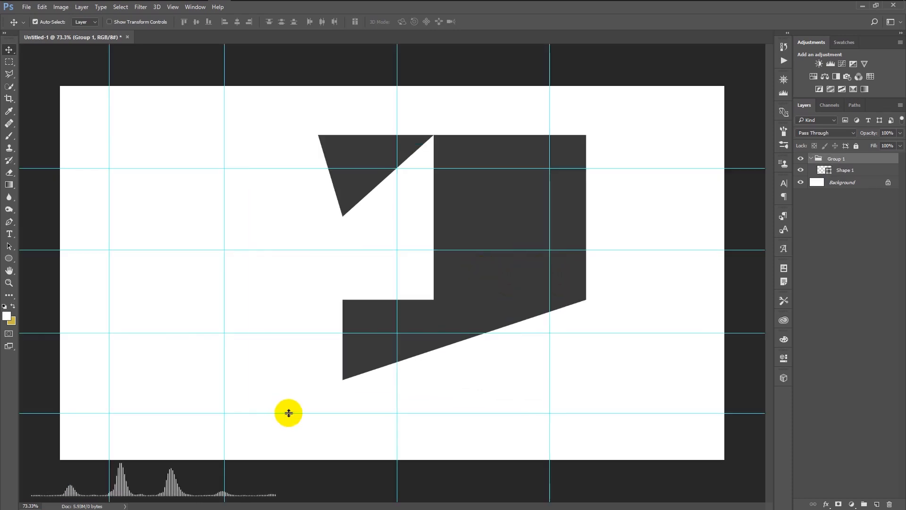
Remove the two lower horizontal guides and the rightmost vertical guide, and pull the middle vertical guide away
{"action": "left_click_drag", "start_coordinate": [342, 413], "coordinate": [833, 324]}
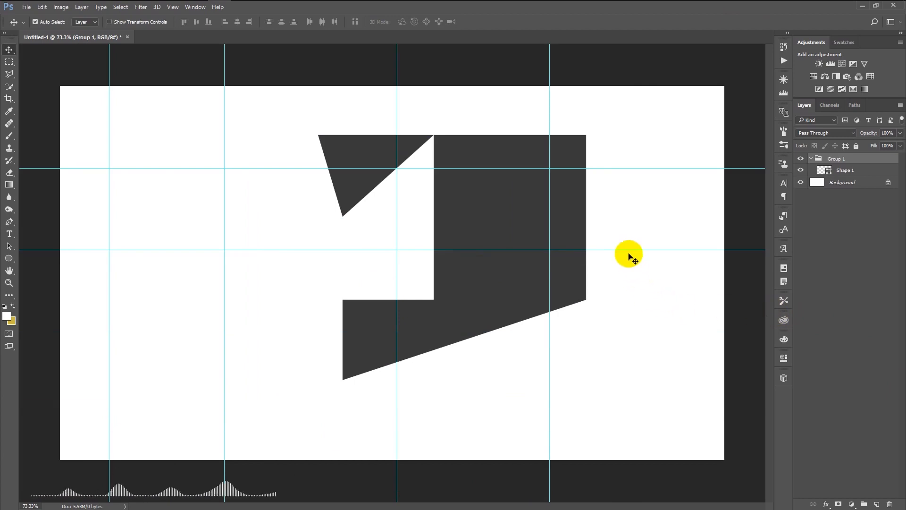
{"action": "left_click_drag", "start_coordinate": [549, 293], "coordinate": [788, 314]}
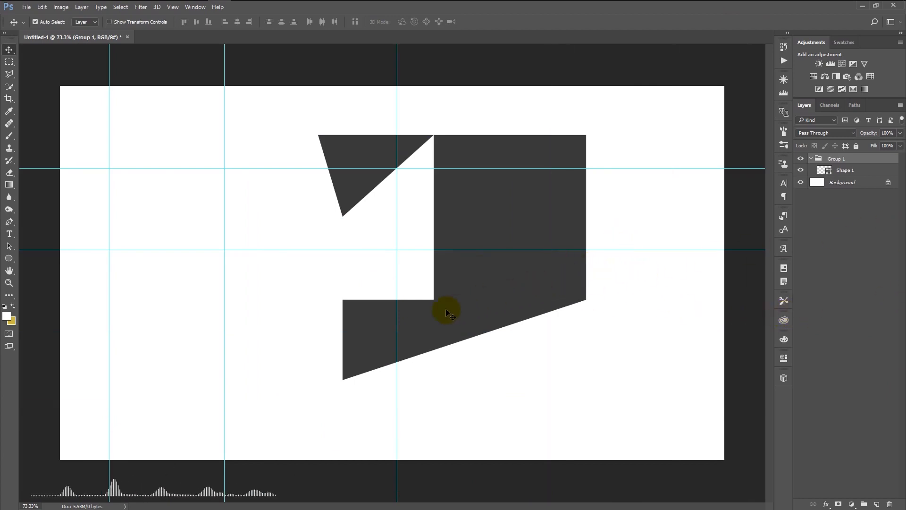
{"action": "left_click_drag", "start_coordinate": [398, 314], "coordinate": [669, 314]}
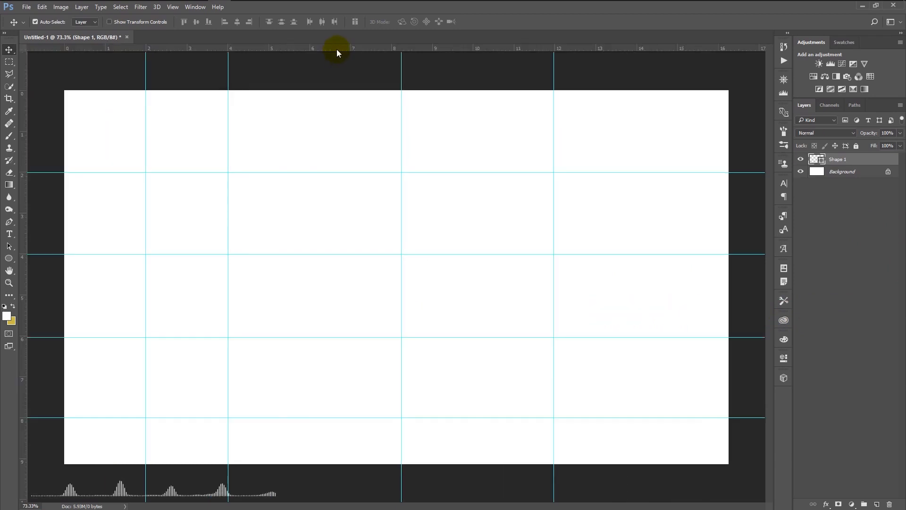
Switch the ruler units to inches, pixels and picas in turn, ending with percent
{"action": "right_click", "coordinate": [336, 47]}
{"action": "left_click", "coordinate": [351, 63]}
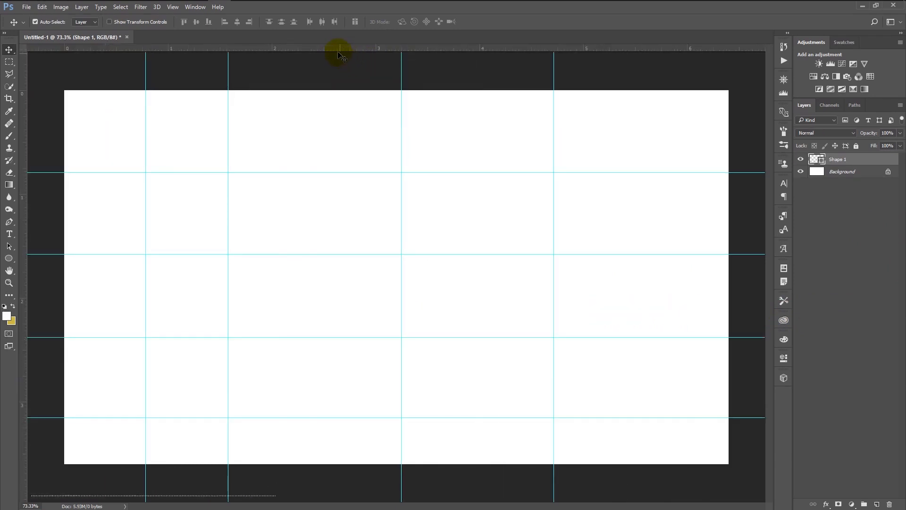
{"action": "right_click", "coordinate": [336, 48]}
{"action": "left_click", "coordinate": [338, 51]}
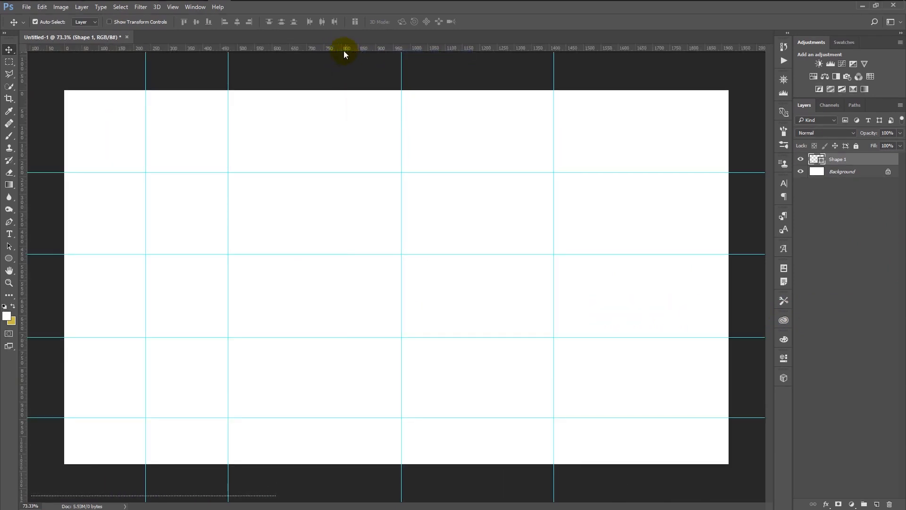
{"action": "right_click", "coordinate": [339, 47]}
{"action": "left_click", "coordinate": [364, 104]}
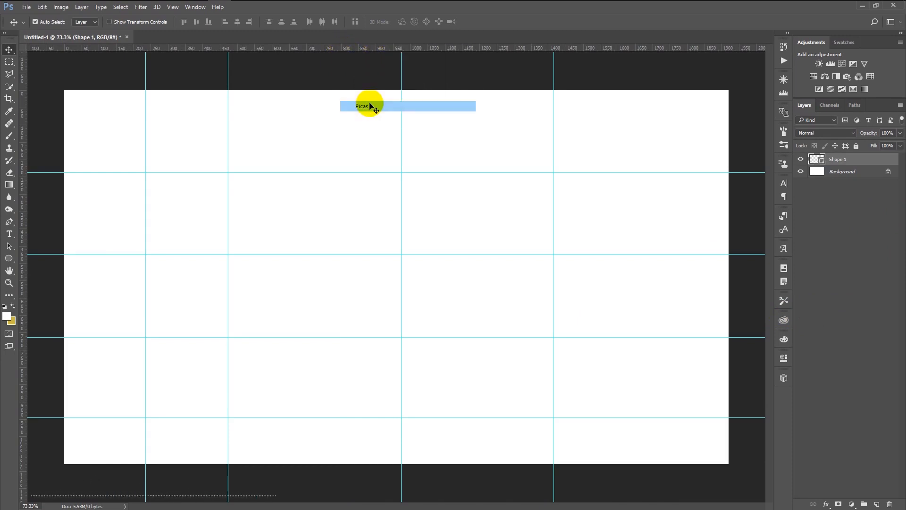
{"action": "right_click", "coordinate": [342, 49]}
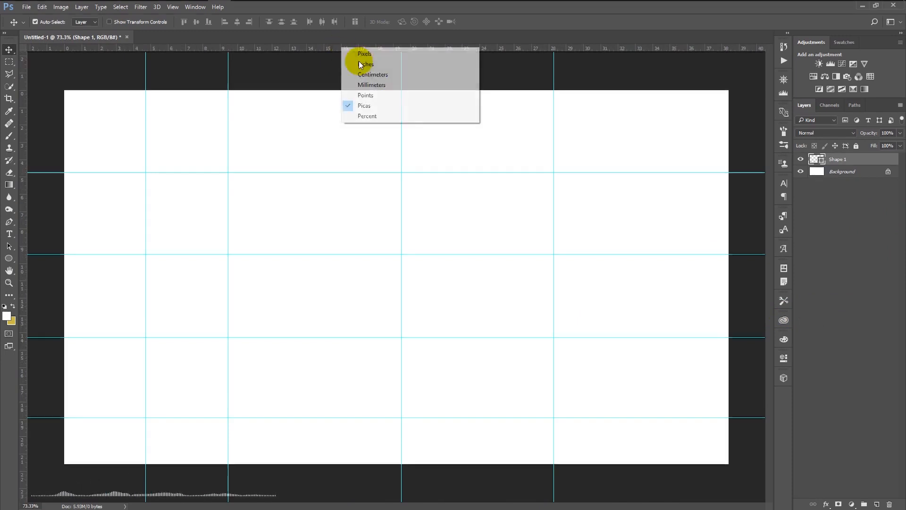
{"action": "left_click", "coordinate": [373, 116]}
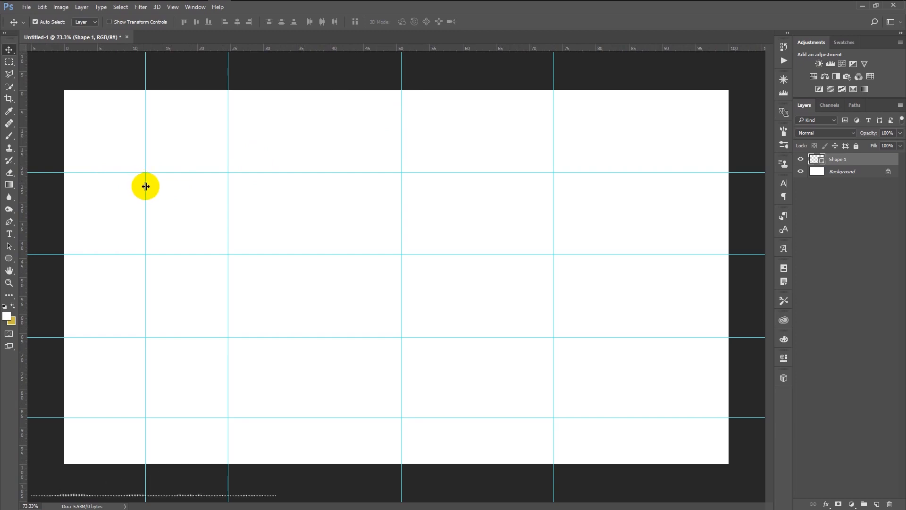
Move the leftmost vertical guide closer to the canvas's left edge, to about 7% on the horizontal ruler
{"action": "left_click_drag", "start_coordinate": [145, 188], "coordinate": [113, 184]}
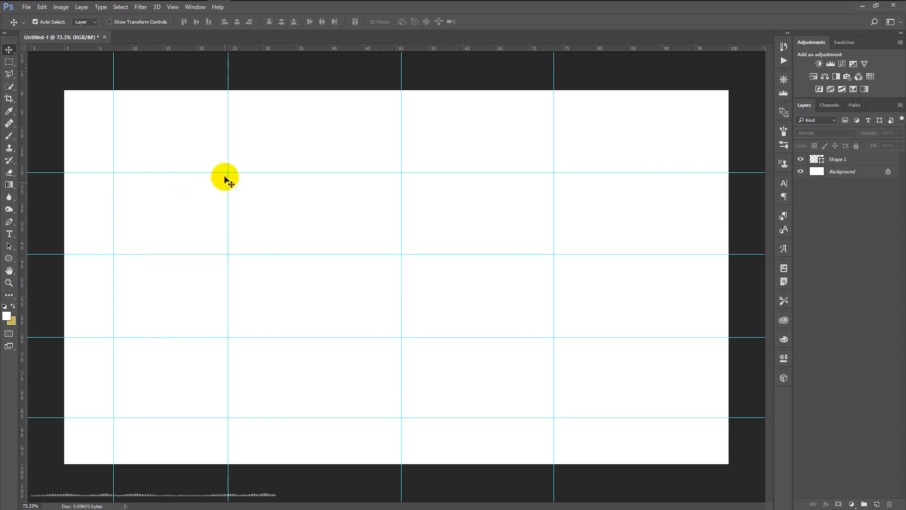
Try an orange-red canvas guide color and a purple artboard guide color in the guide preferences, and cancel the changes
{"action": "double_click", "coordinate": [229, 161]}
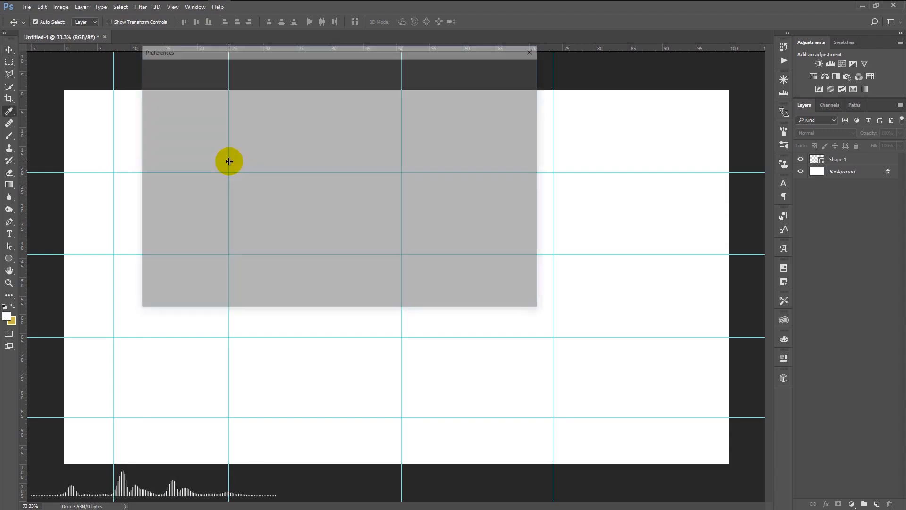
{"action": "left_click_drag", "start_coordinate": [253, 59], "coordinate": [507, 139]}
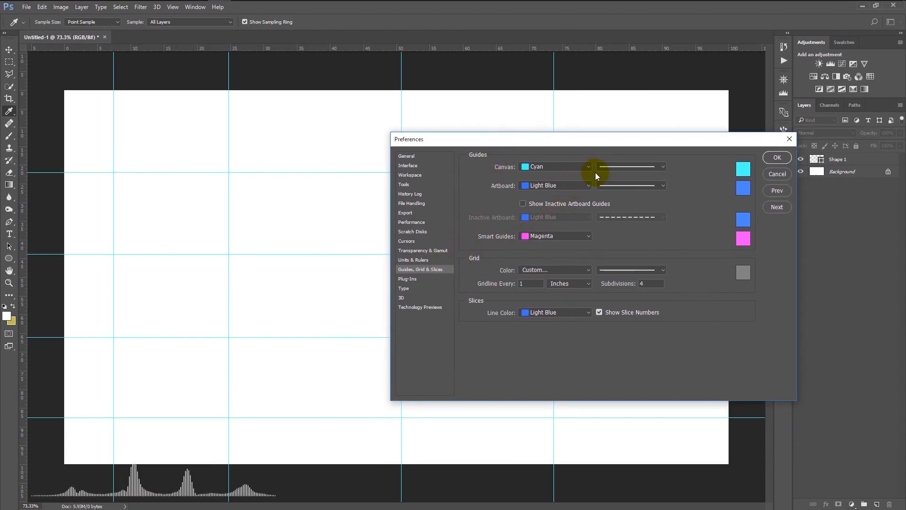
{"action": "left_click", "coordinate": [750, 173]}
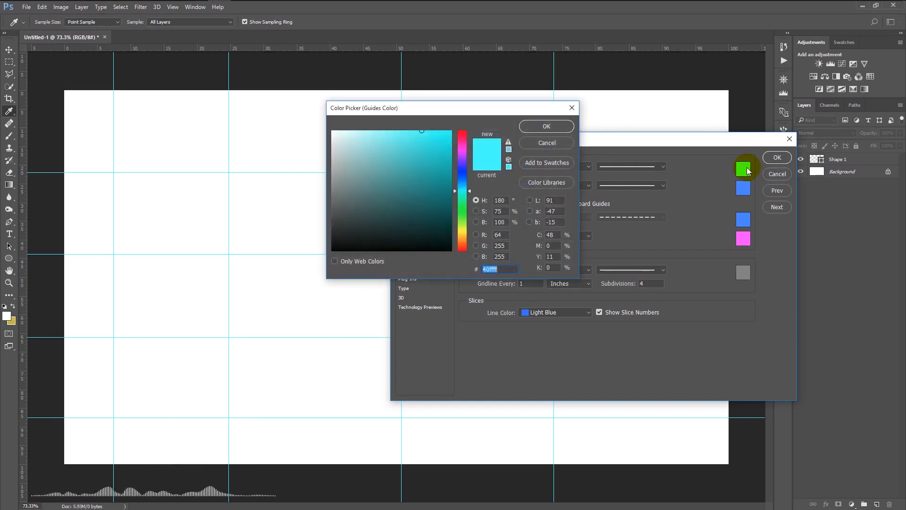
{"action": "left_click_drag", "start_coordinate": [441, 195], "coordinate": [463, 248]}
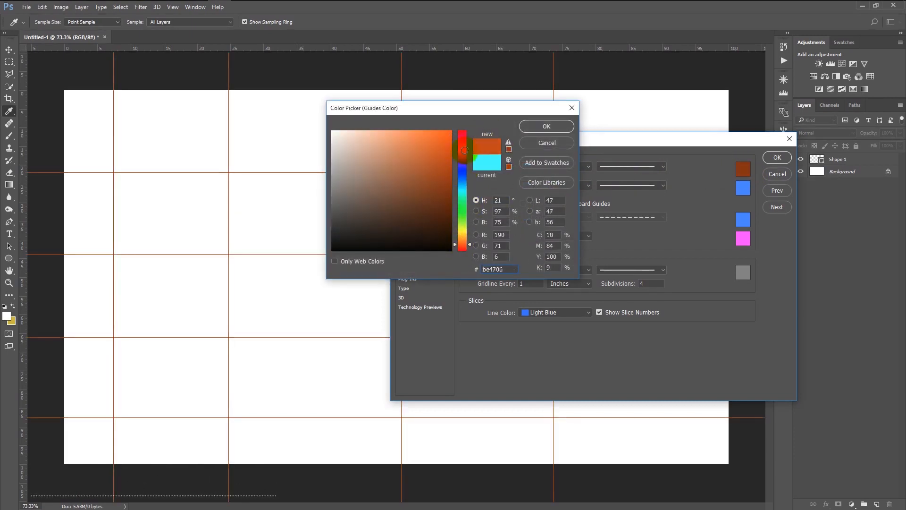
{"action": "left_click", "coordinate": [547, 143]}
{"action": "left_click", "coordinate": [744, 188]}
{"action": "left_click_drag", "start_coordinate": [444, 176], "coordinate": [463, 170]}
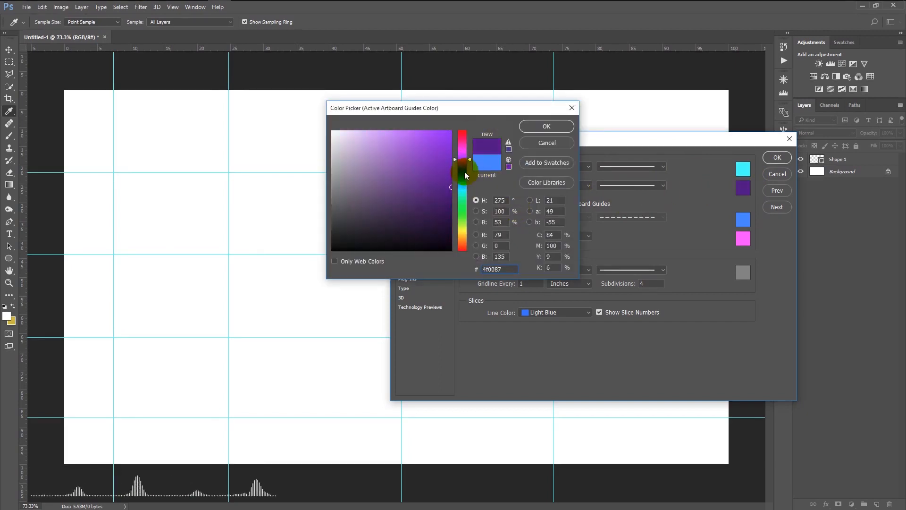
{"action": "left_click", "coordinate": [547, 143]}
{"action": "left_click", "coordinate": [785, 174]}
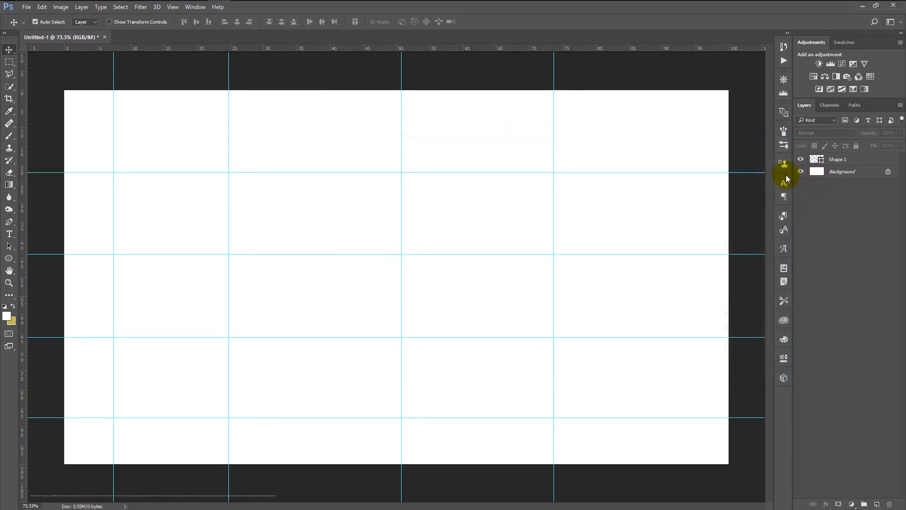
Hide the rulers and fill the pen-drawn shape on the Shape 1 layer with dark grey
{"action": "key", "text": "ctrl+r"}
{"action": "key", "text": "p"}
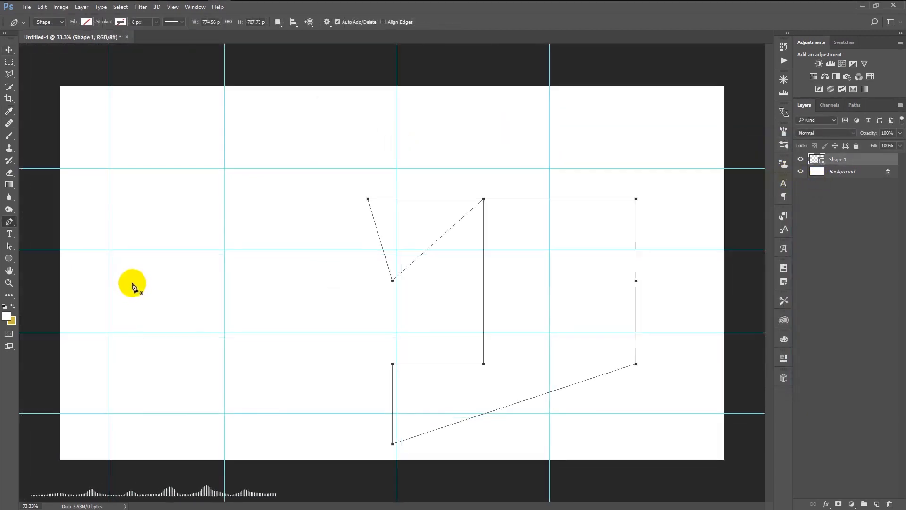
{"action": "left_click", "coordinate": [88, 23]}
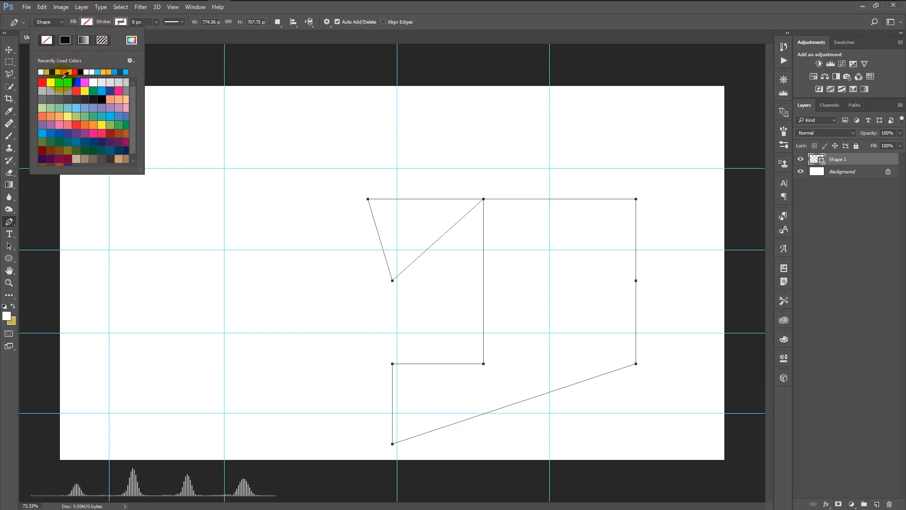
{"action": "left_click", "coordinate": [75, 99]}
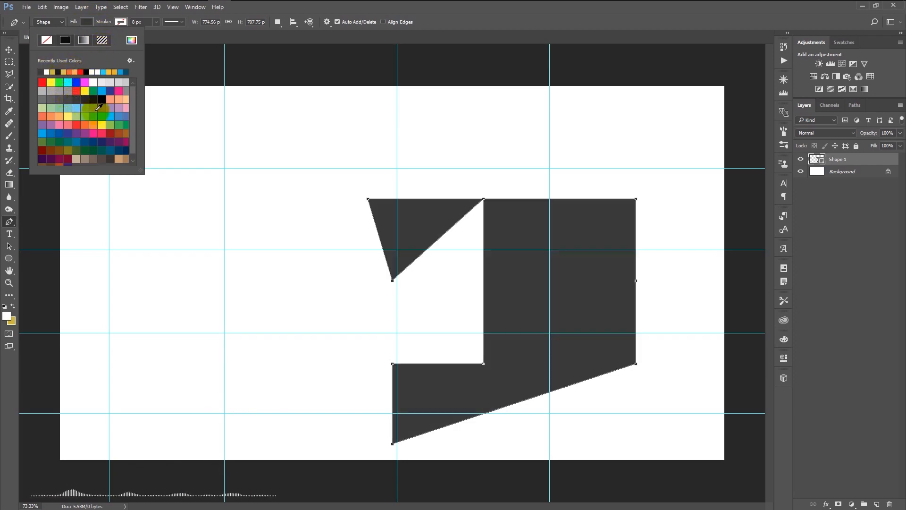
{"action": "left_click", "coordinate": [465, 21]}
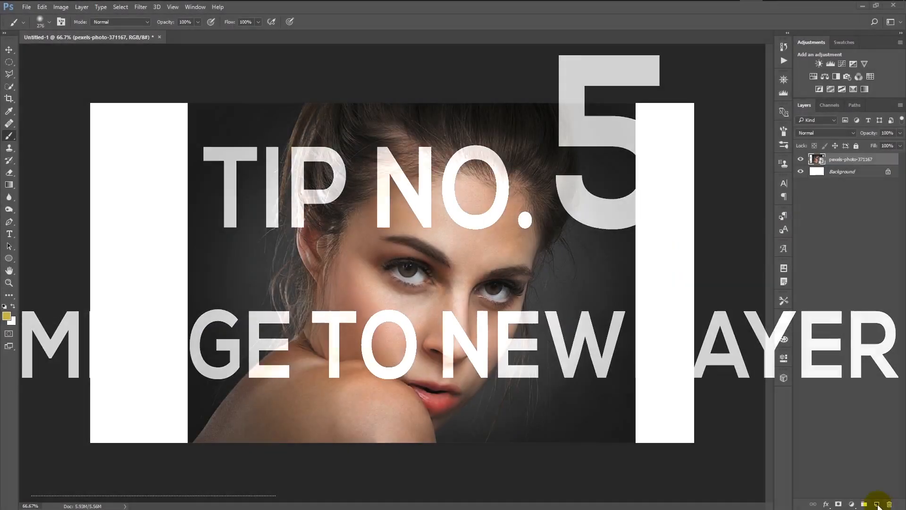
Paint soft yellow, green and blue strokes around the portrait on four new layers, checking the upper two by toggling their visibility
{"action": "left_click", "coordinate": [7, 316]}
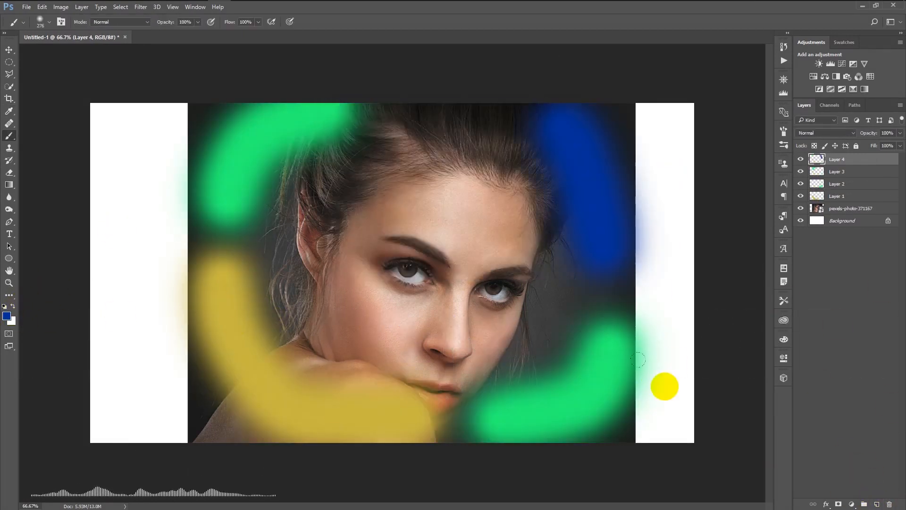
{"action": "left_click", "coordinate": [800, 159]}
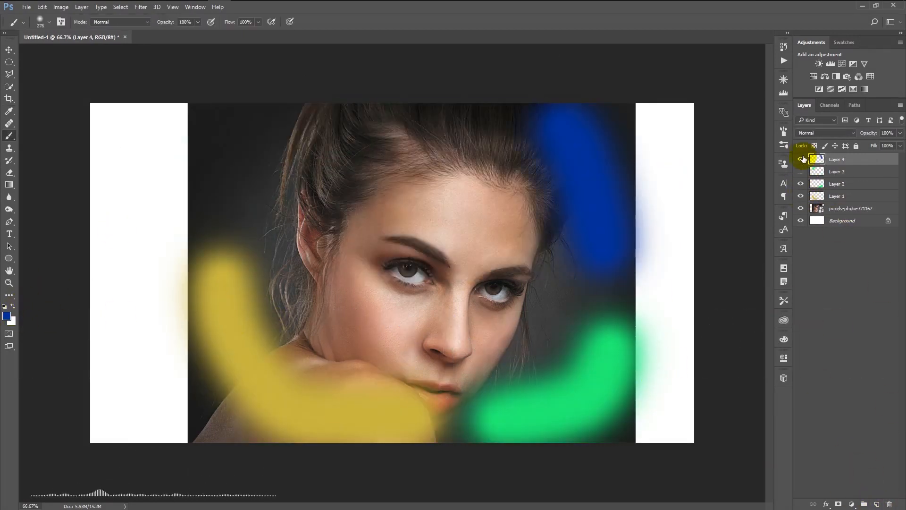
{"action": "left_click", "coordinate": [801, 159]}
{"action": "left_click", "coordinate": [801, 172]}
{"action": "left_click", "coordinate": [800, 171]}
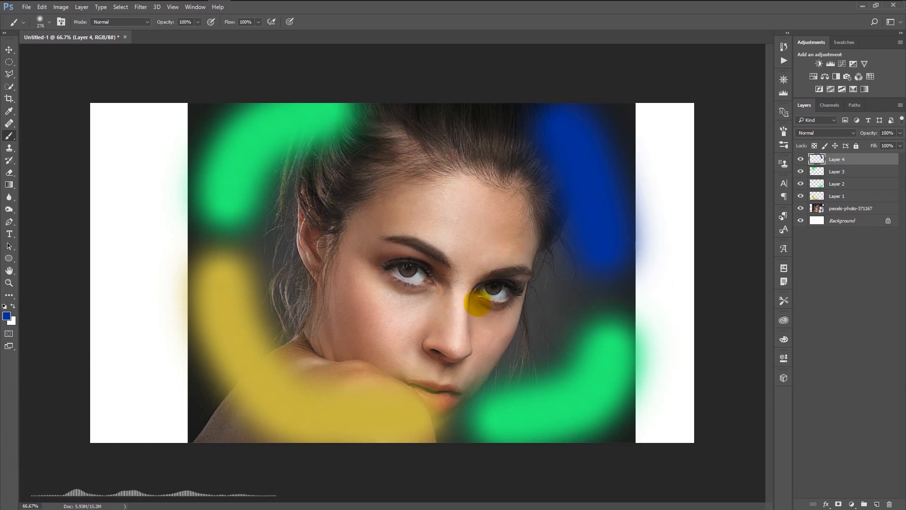
Merge all visible layers into a new layer on top, and compare it with the layers beneath by toggling their visibility
{"action": "left_click", "coordinate": [847, 210], "text": "shift"}
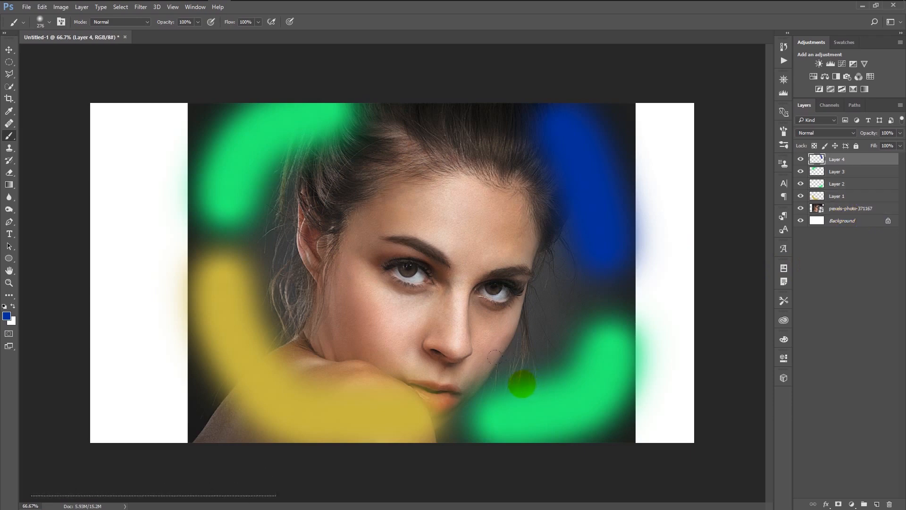
{"action": "key", "text": "ctrl+shift+alt+e"}
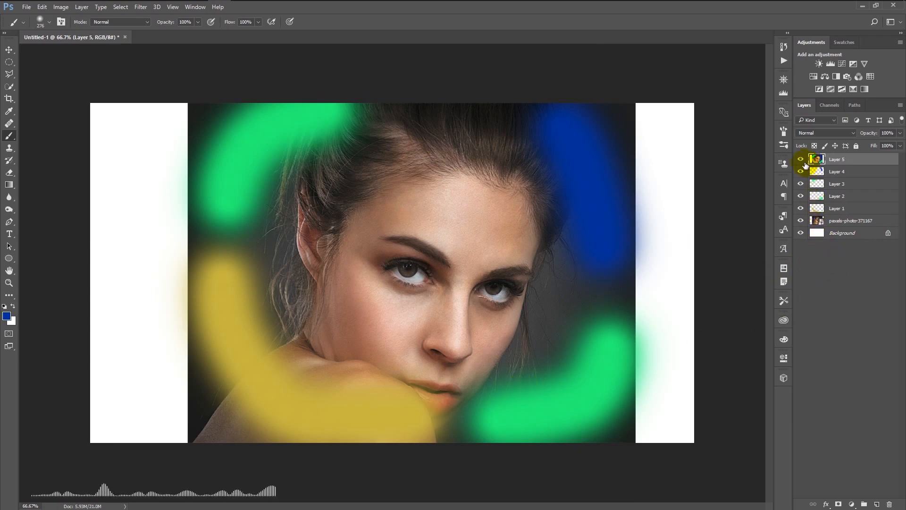
{"action": "left_click_drag", "start_coordinate": [801, 171], "coordinate": [802, 210]}
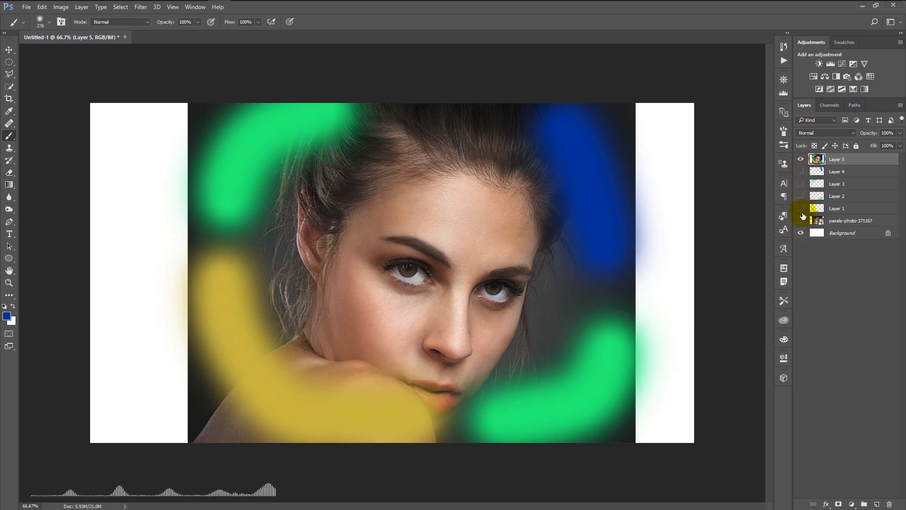
{"action": "left_click", "coordinate": [801, 160]}
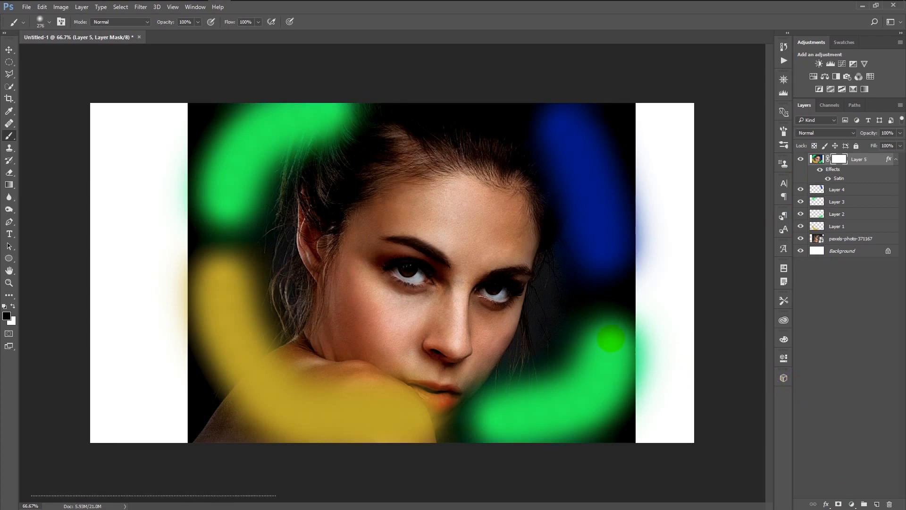
Add a Satin effect and a layer mask to the merged layer, and paint black on the mask over the portrait's right side
{"action": "mouse_move", "coordinate": [609, 300]}
{"action": "left_mouse_down"}
{"action": "mouse_move", "coordinate": [491, 461]}
{"action": "mouse_move", "coordinate": [597, 237]}
{"action": "left_mouse_up"}
{"action": "mouse_move", "coordinate": [571, 210]}
{"action": "left_mouse_down"}
{"action": "mouse_move", "coordinate": [354, 295]}
{"action": "mouse_move", "coordinate": [498, 234]}
{"action": "mouse_move", "coordinate": [608, 137]}
{"action": "left_mouse_up"}
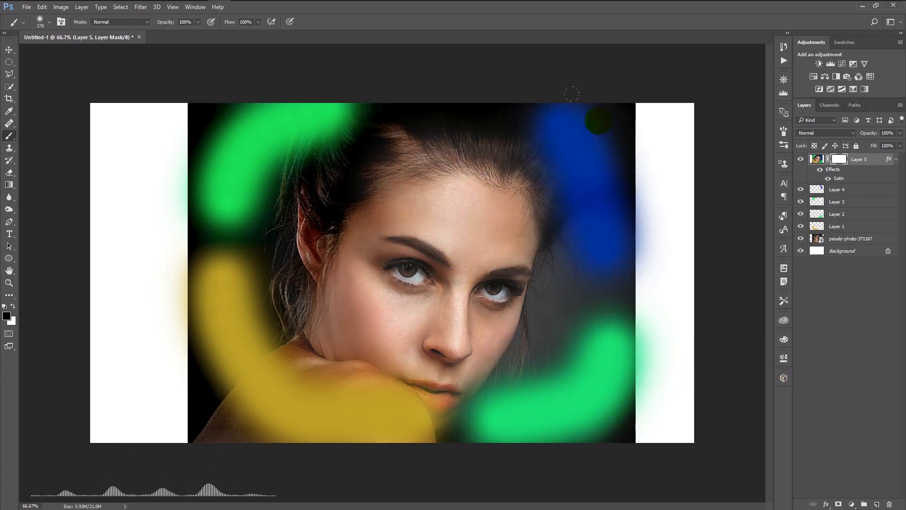